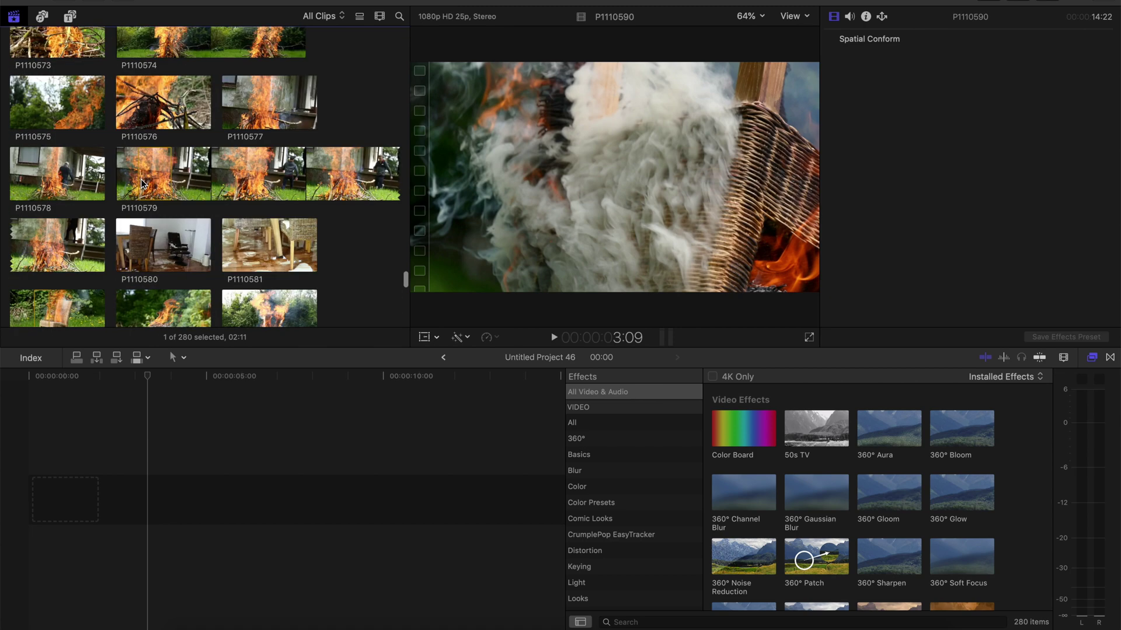
{"action": "scroll", "coordinate": [141, 182], "scroll_direction": "down", "scroll_amount": 3}
{"action": "scroll", "coordinate": [141, 182], "scroll_direction": "down", "scroll_amount": 2}
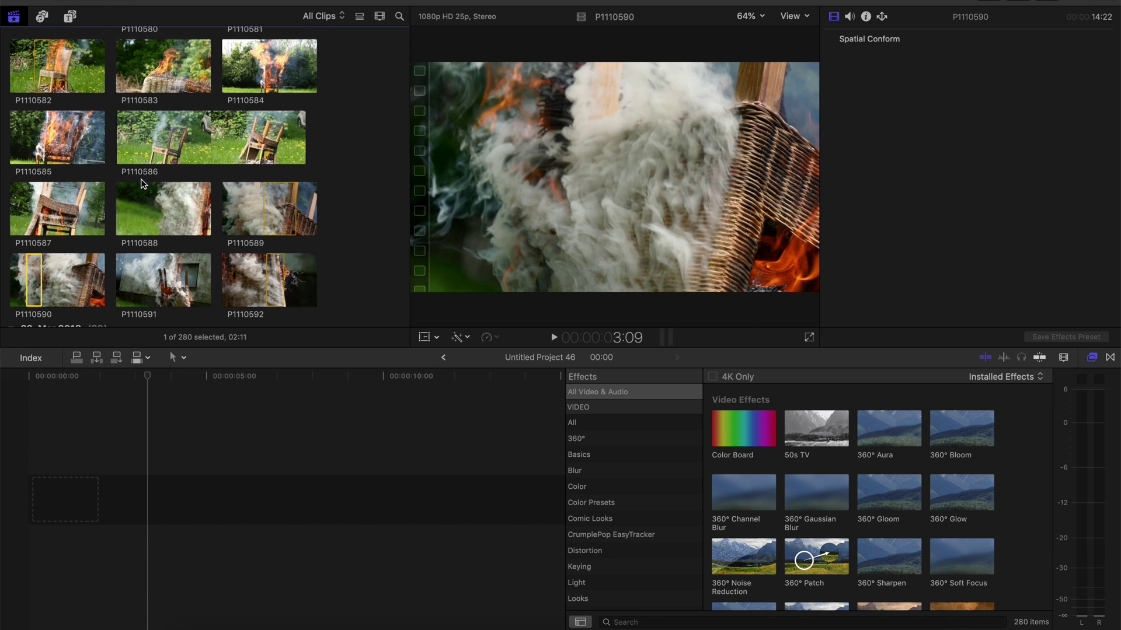
{"action": "scroll", "coordinate": [141, 182], "scroll_direction": "down", "scroll_amount": 2}
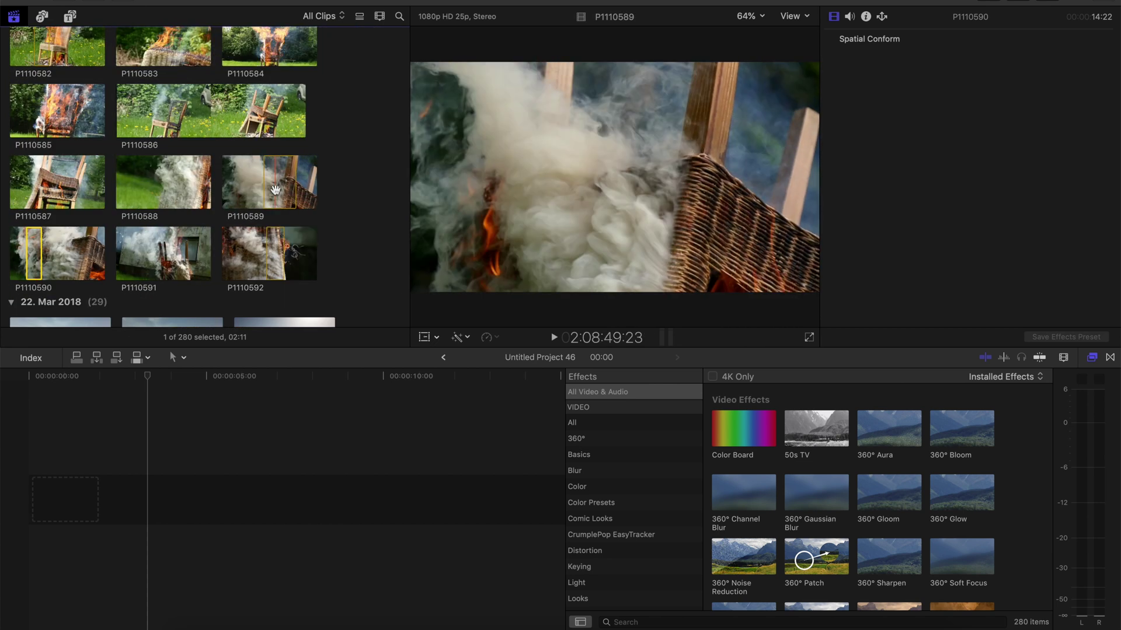
Place the smoky wicker-chair clip P1110589 as the first clip in the empty timeline
{"action": "left_click_drag", "start_coordinate": [280, 184], "coordinate": [37, 463]}
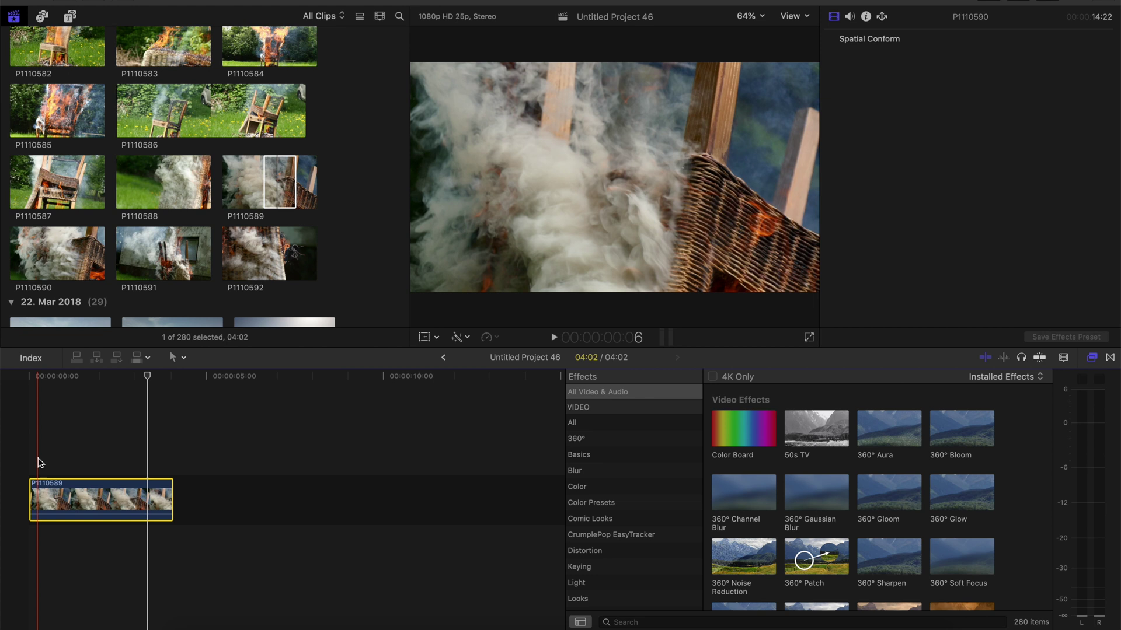
Add a Custom title above the chair clip, in Coolvetica at size 250
{"action": "left_click", "coordinate": [71, 15]}
{"action": "scroll", "coordinate": [215, 201], "scroll_direction": "down", "scroll_amount": 1}
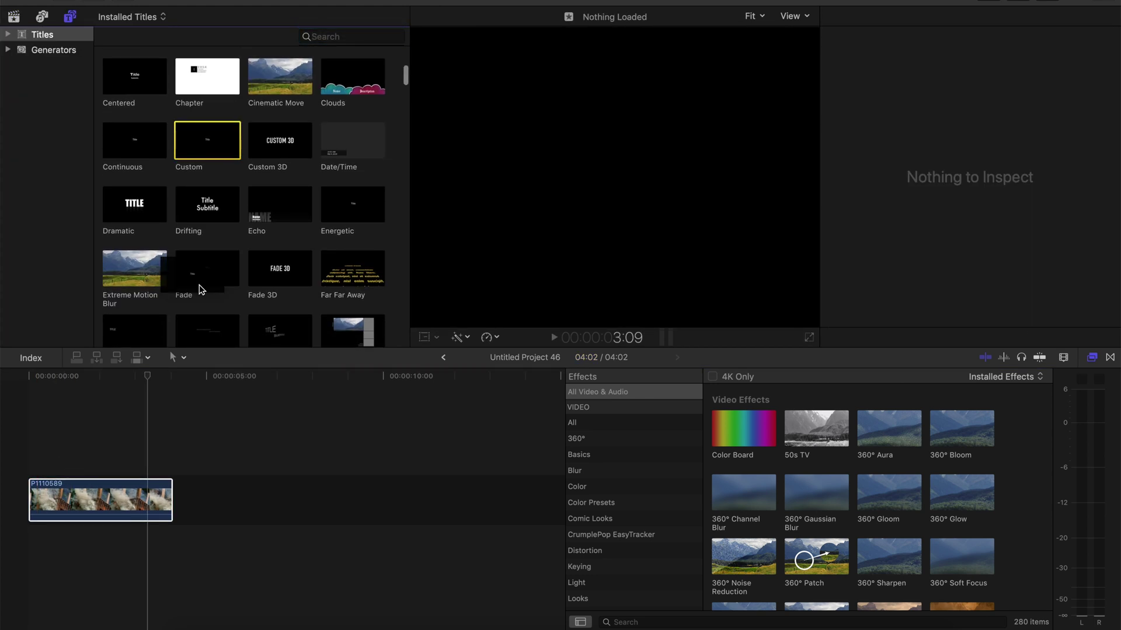
{"action": "left_click_drag", "start_coordinate": [201, 290], "coordinate": [56, 465]}
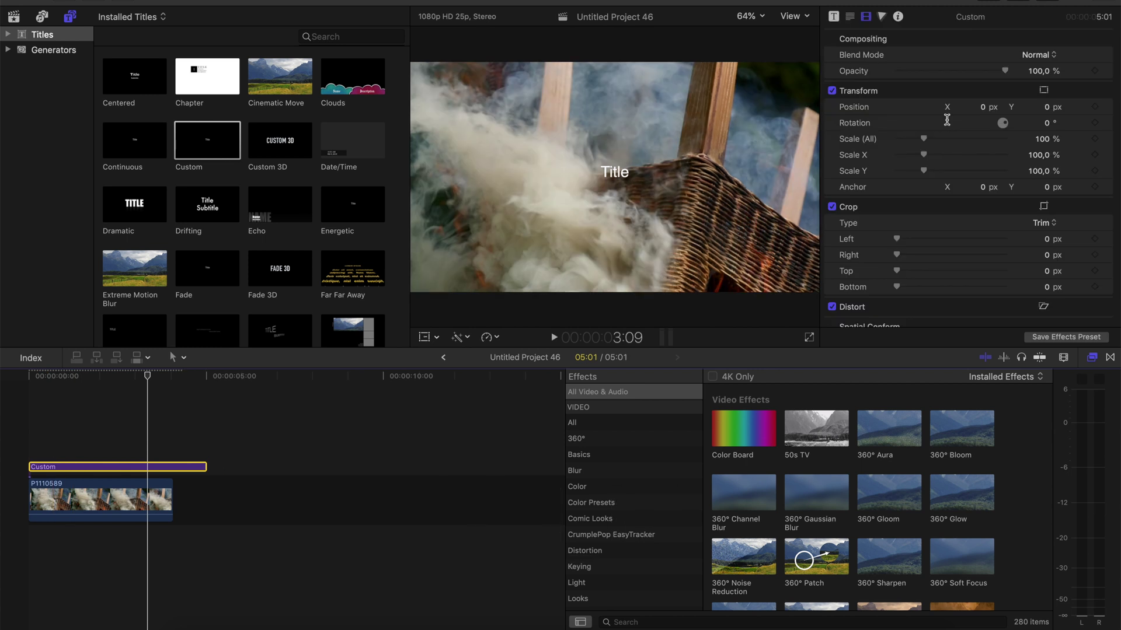
{"action": "type", "text": "TEXT EFFECT"}
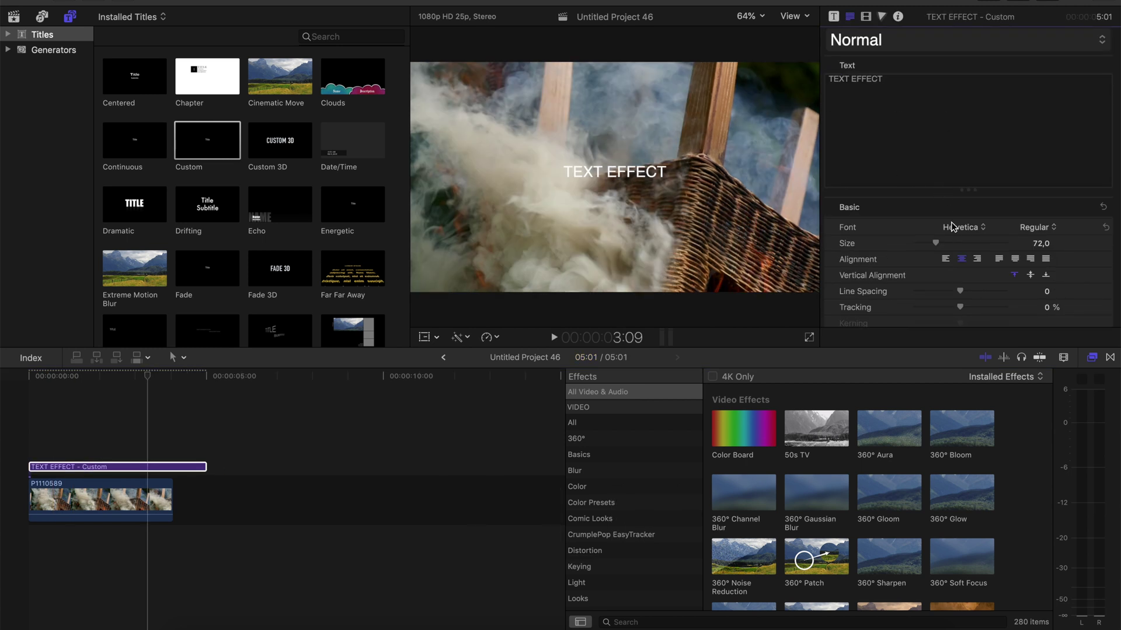
{"action": "left_click", "coordinate": [956, 227]}
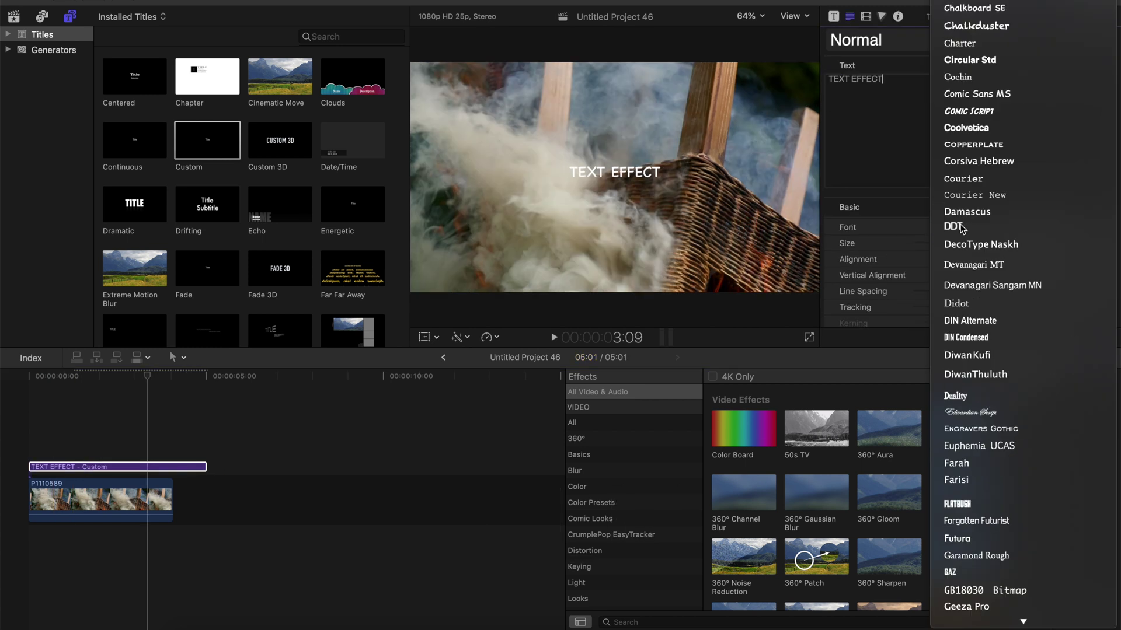
{"action": "left_click", "coordinate": [1016, 129]}
{"action": "mouse_move", "coordinate": [936, 243]}
{"action": "left_mouse_down"}
{"action": "mouse_move", "coordinate": [1005, 244]}
{"action": "mouse_move", "coordinate": [992, 262]}
{"action": "left_mouse_up"}
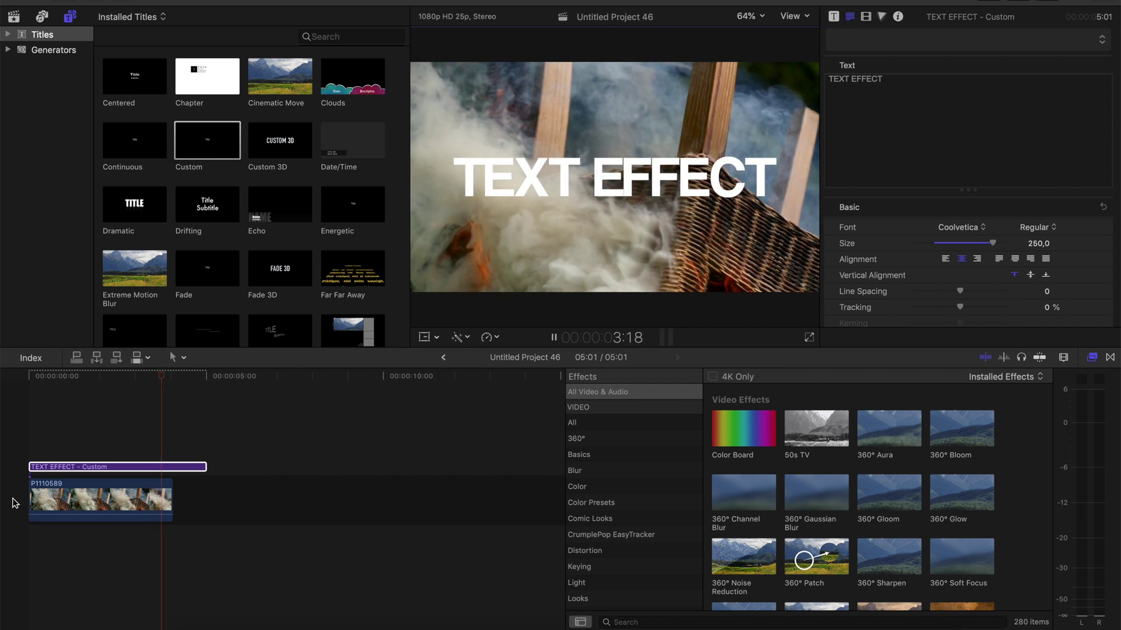
Set the title's Video inspector Blend Mode to Stencil Alpha and preview playback
{"action": "left_click", "coordinate": [65, 467]}
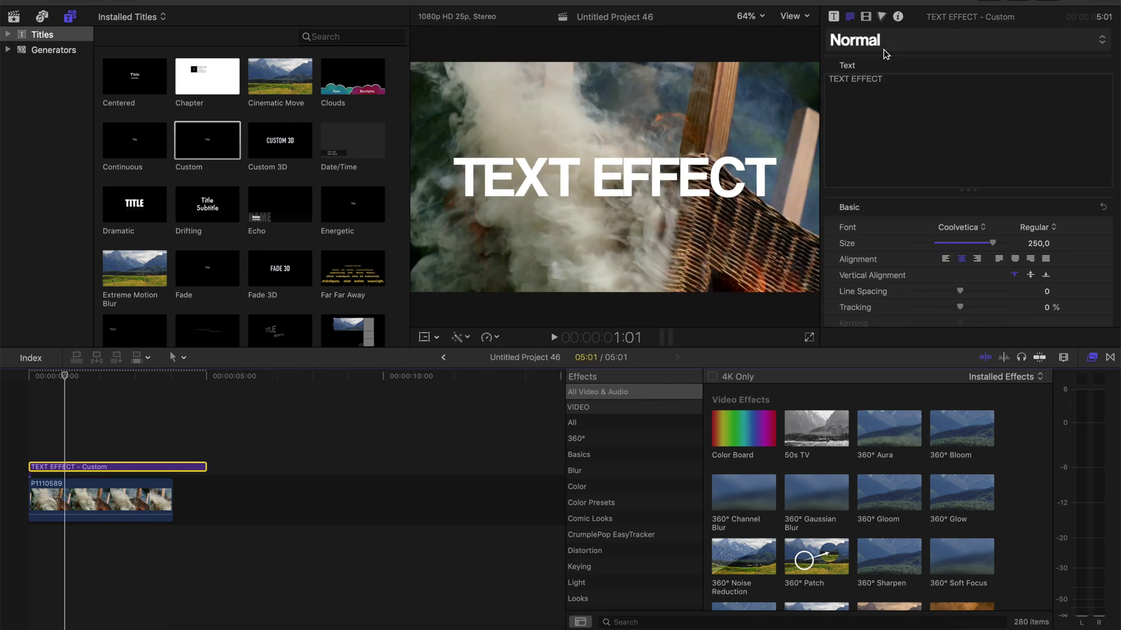
{"action": "left_click", "coordinate": [865, 20]}
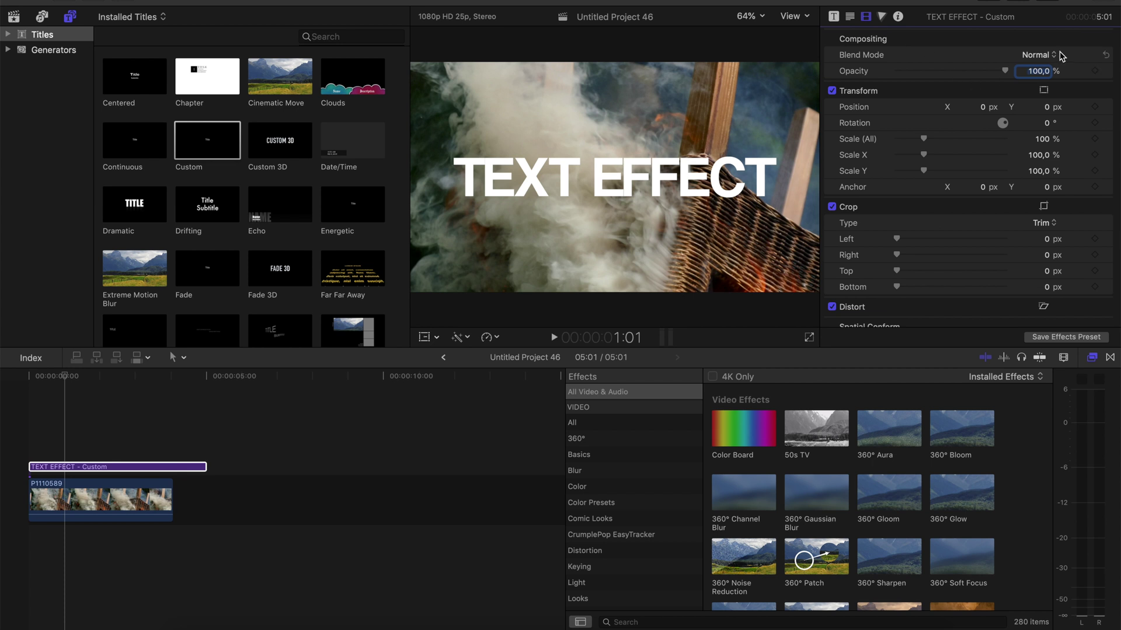
{"action": "left_click", "coordinate": [1043, 58]}
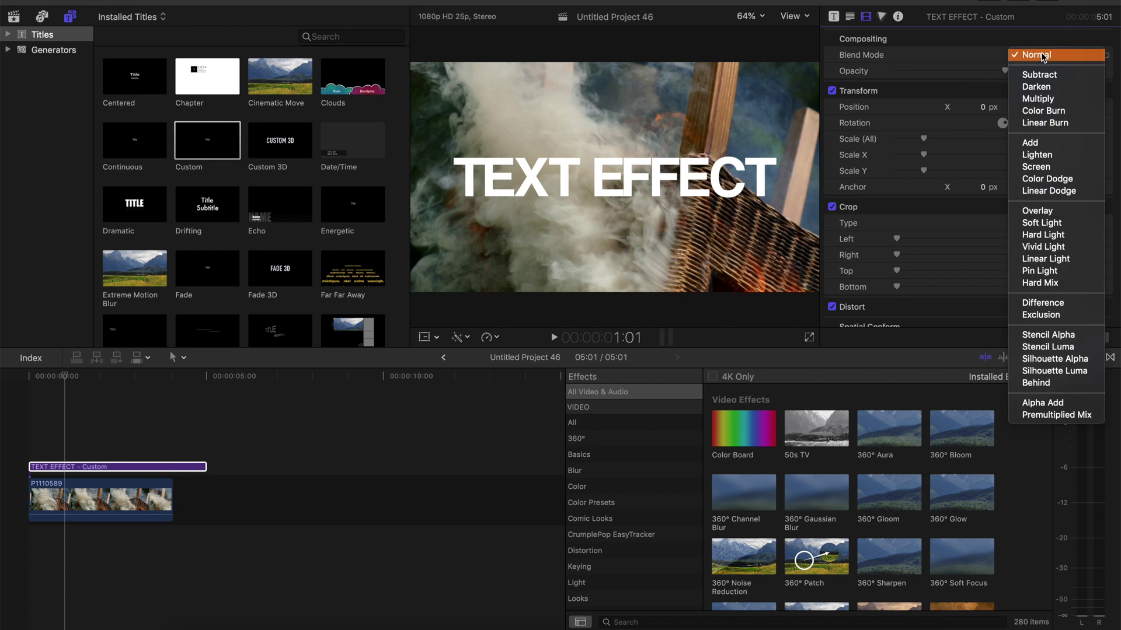
{"action": "left_click", "coordinate": [1049, 335]}
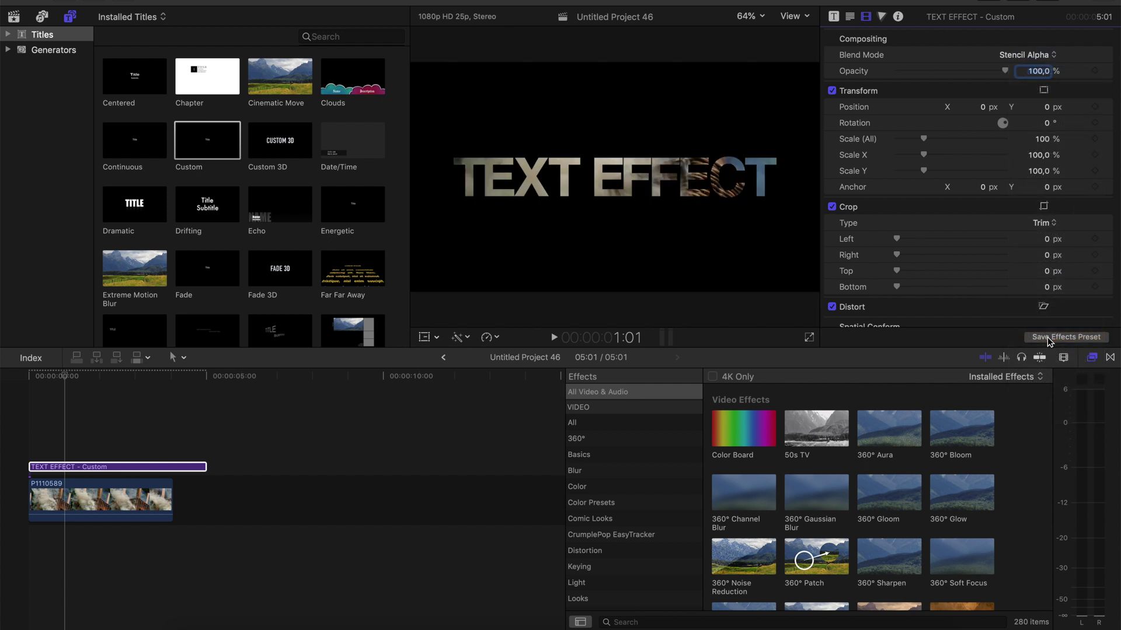
{"action": "left_click", "coordinate": [9, 483]}
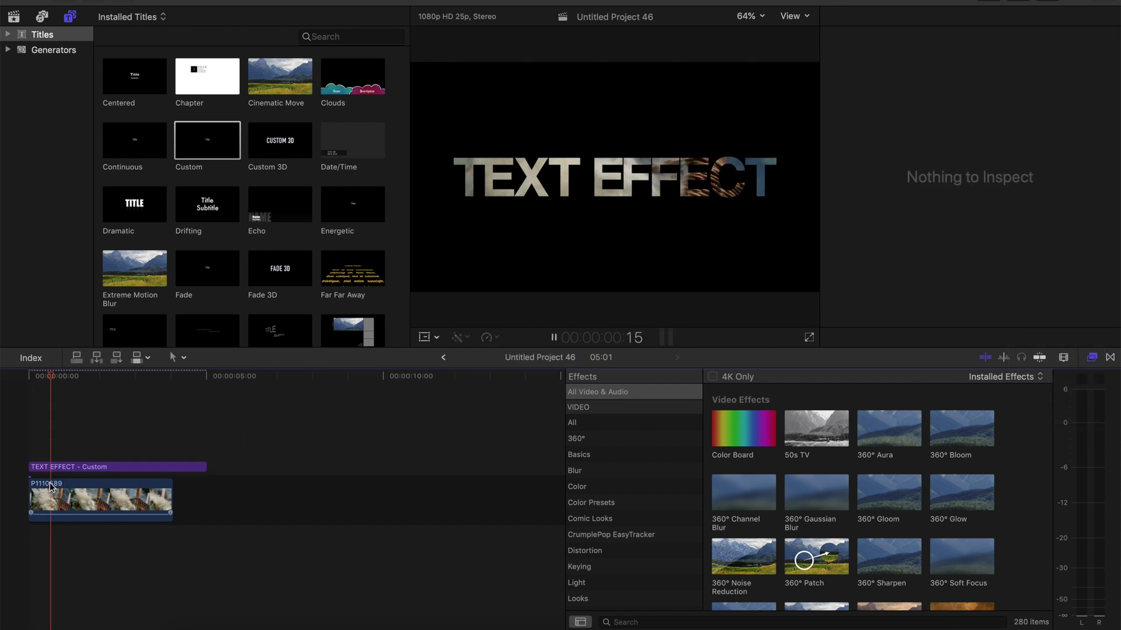
{"action": "key", "text": "space"}
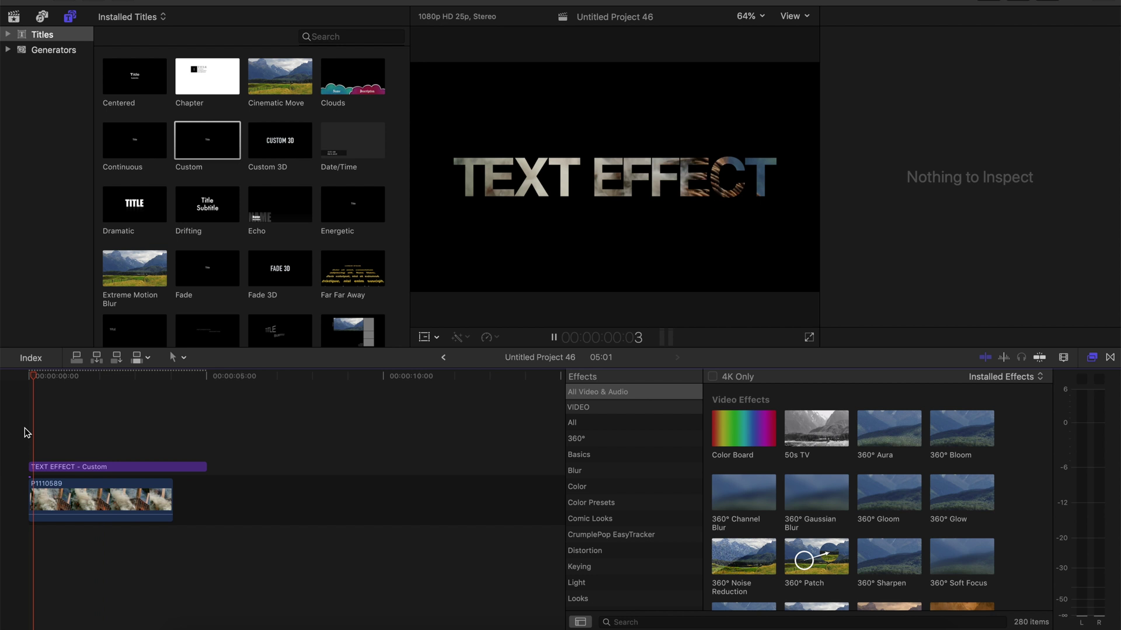
Blade a one-frame piece out of the title and set it back to Normal blend
{"action": "key", "text": "super+equal"}
{"action": "left_click", "coordinate": [145, 470]}
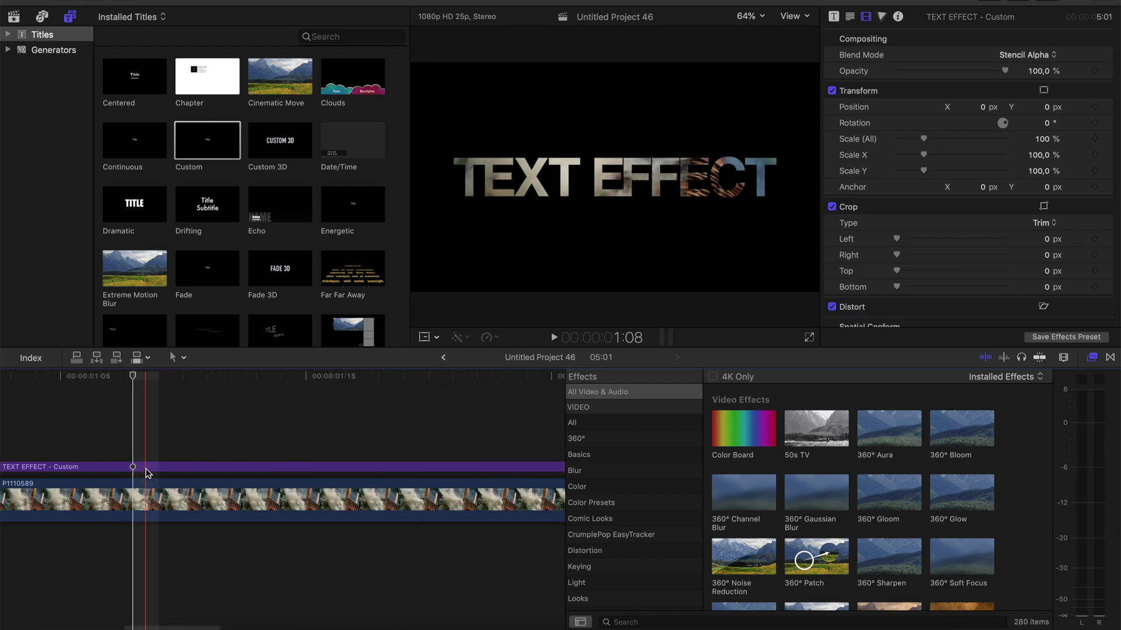
{"action": "scroll", "coordinate": [106, 471], "scroll_direction": "down", "scroll_amount": 1}
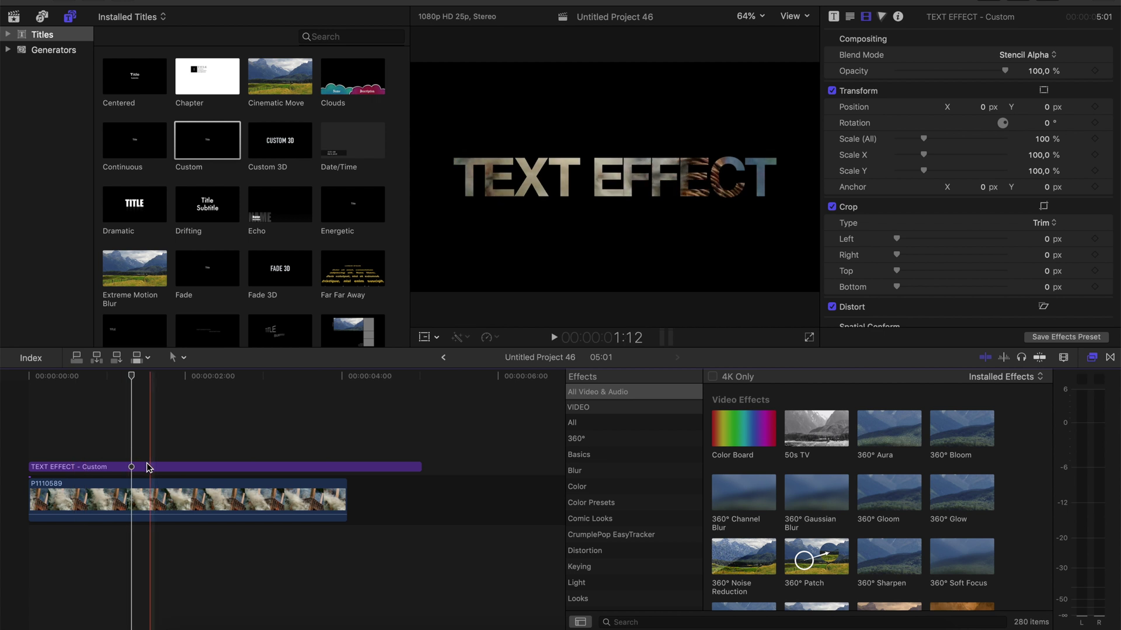
{"action": "scroll", "coordinate": [108, 447], "scroll_direction": "up", "scroll_amount": 5}
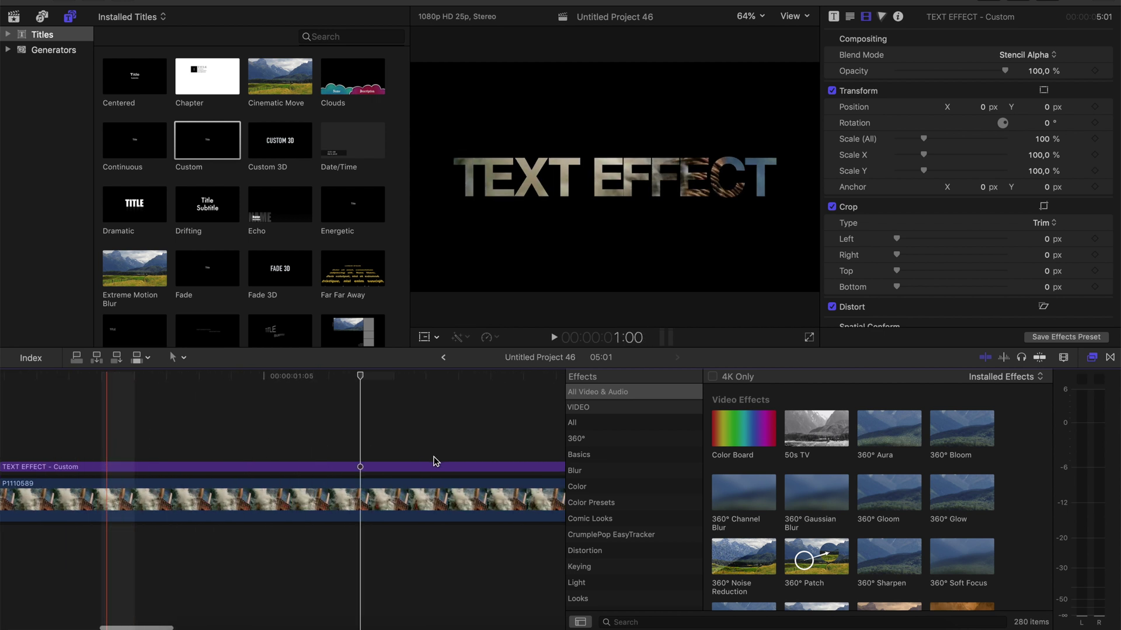
{"action": "key", "text": "b"}
{"action": "left_click", "coordinate": [373, 470]}
{"action": "scroll", "coordinate": [382, 465], "scroll_direction": "up", "scroll_amount": 2}
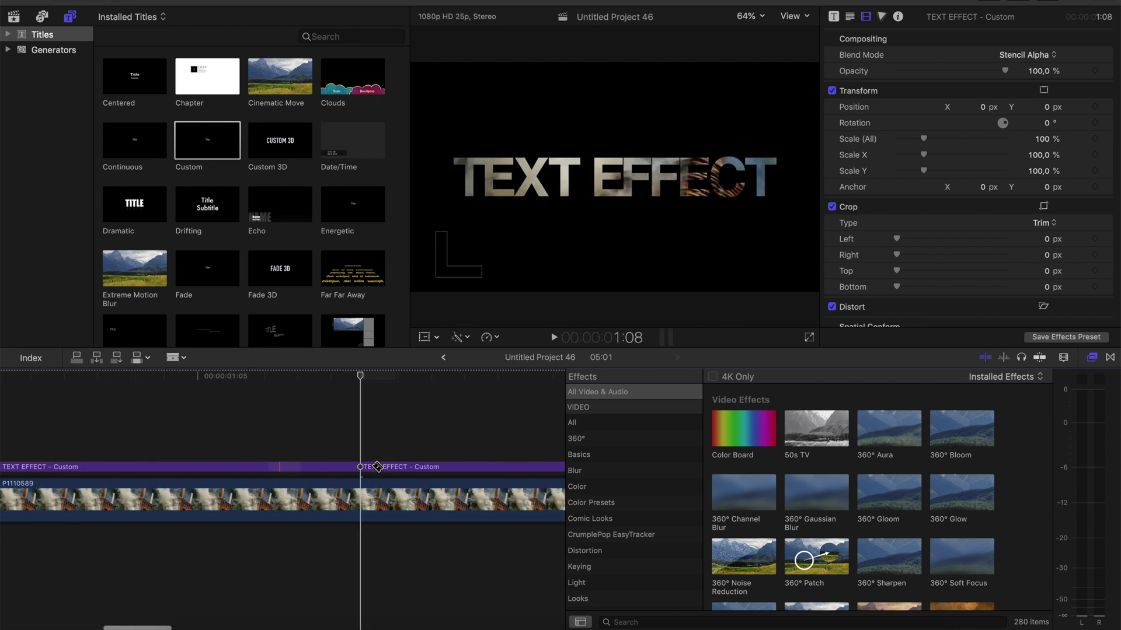
{"action": "left_click", "coordinate": [419, 469]}
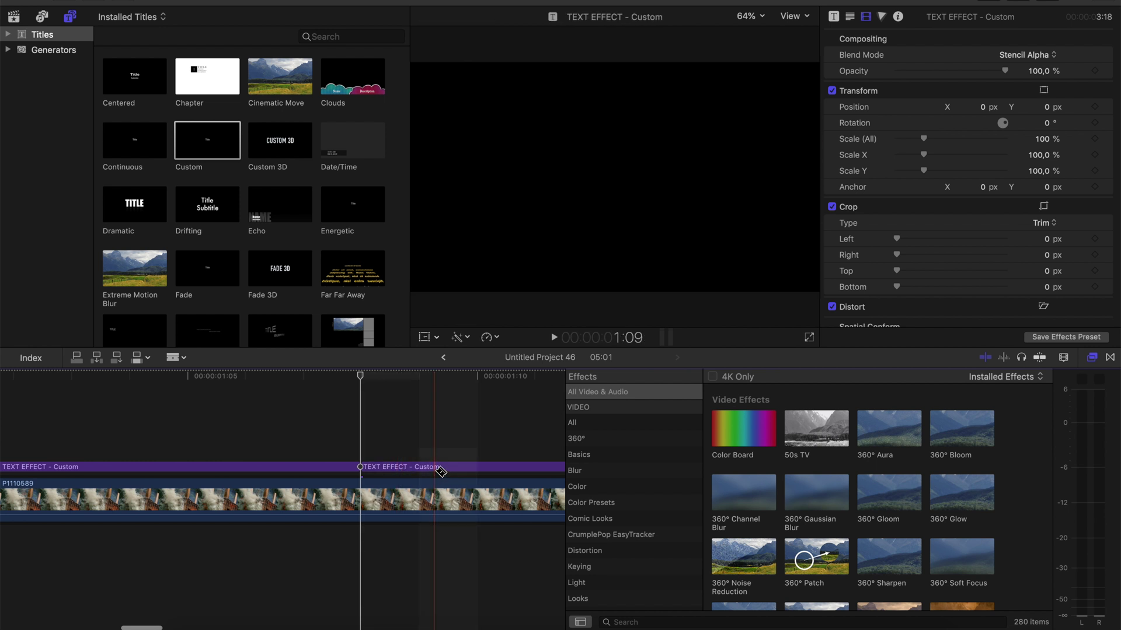
{"action": "key", "text": "a"}
{"action": "left_click", "coordinate": [394, 466]}
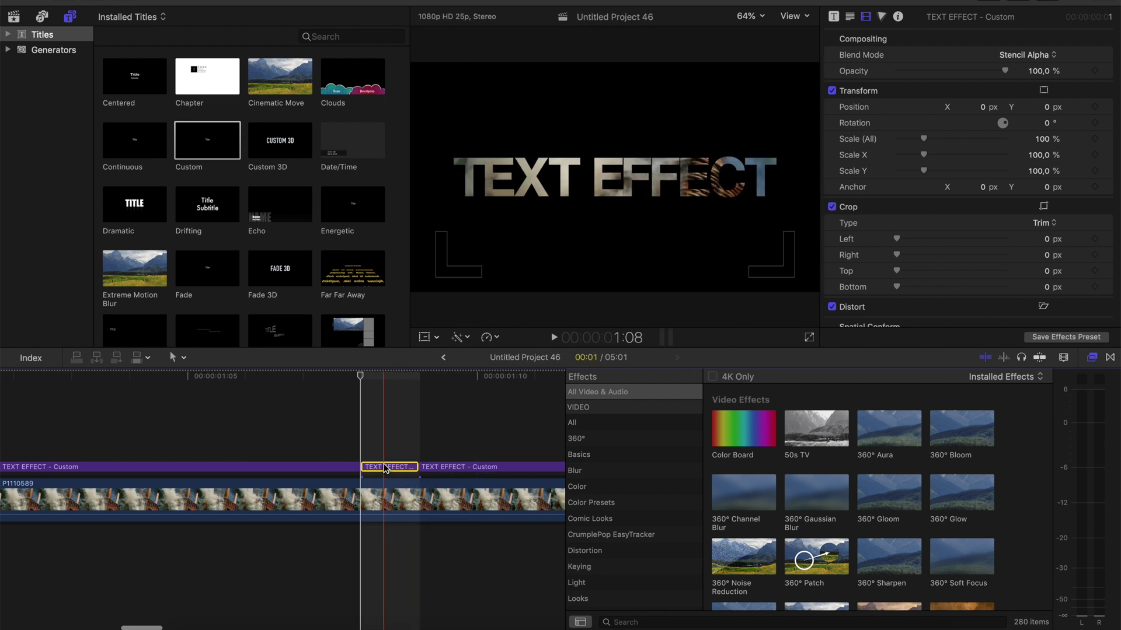
{"action": "left_click", "coordinate": [1022, 55]}
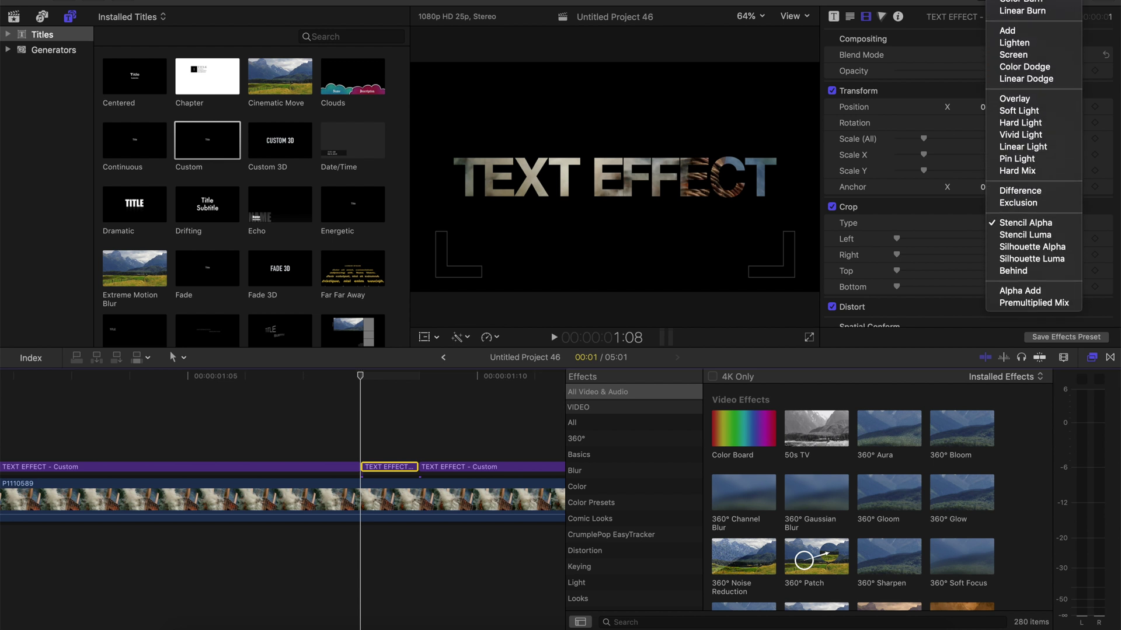
{"action": "left_click", "coordinate": [1020, 7]}
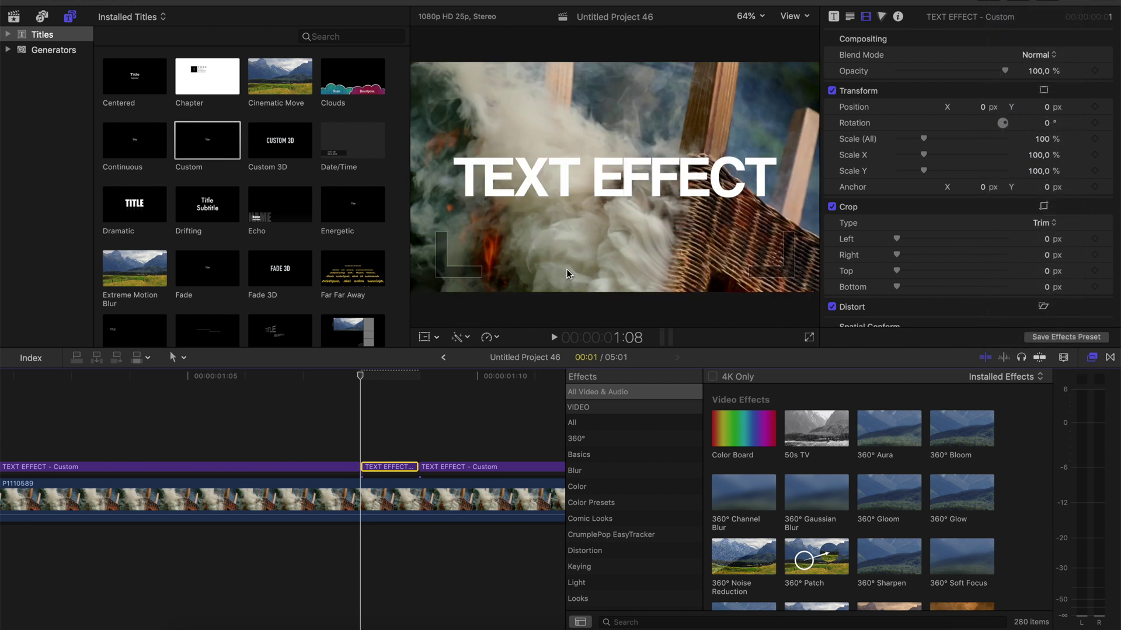
{"action": "scroll", "coordinate": [391, 439], "scroll_direction": "right", "scroll_amount": 5}
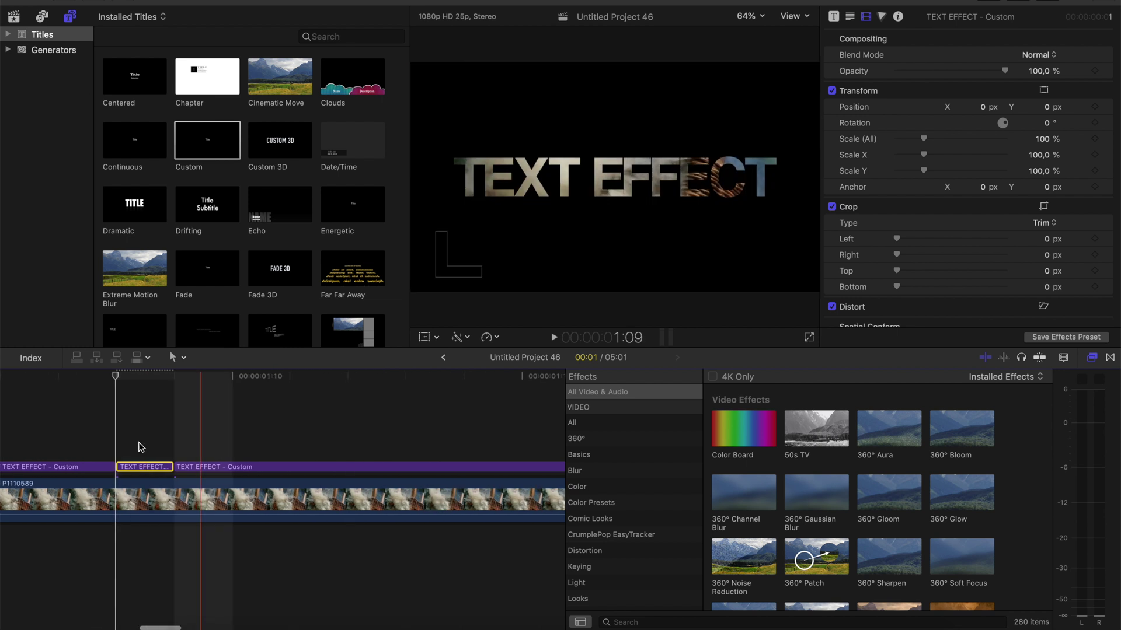
{"action": "scroll", "coordinate": [57, 432], "scroll_direction": "right", "scroll_amount": 3}
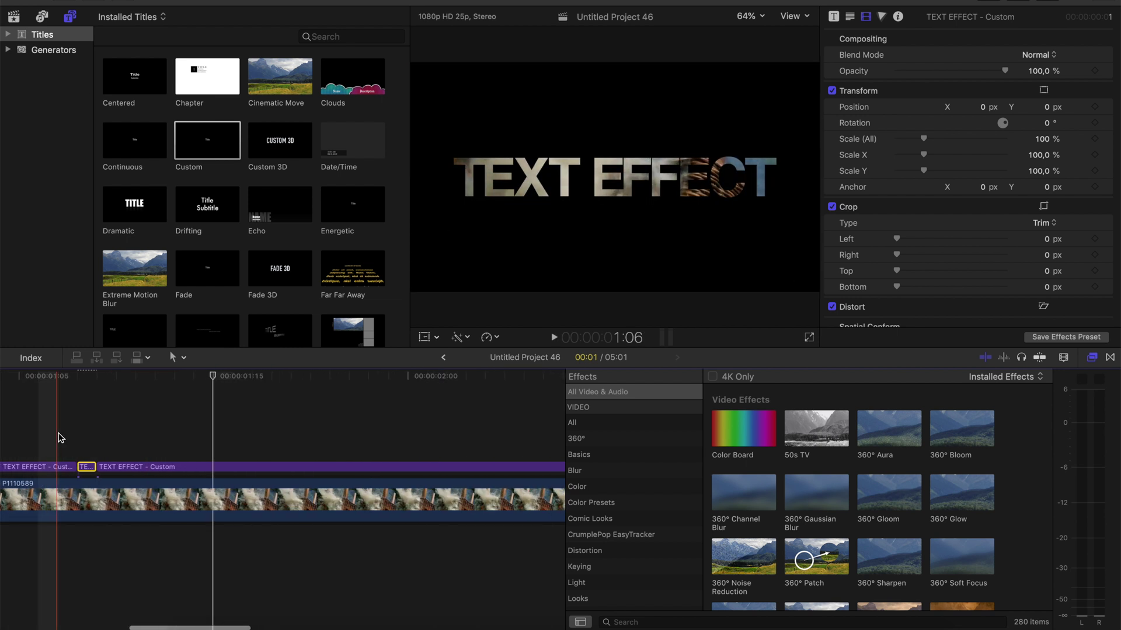
{"action": "scroll", "coordinate": [48, 437], "scroll_direction": "right", "scroll_amount": 2}
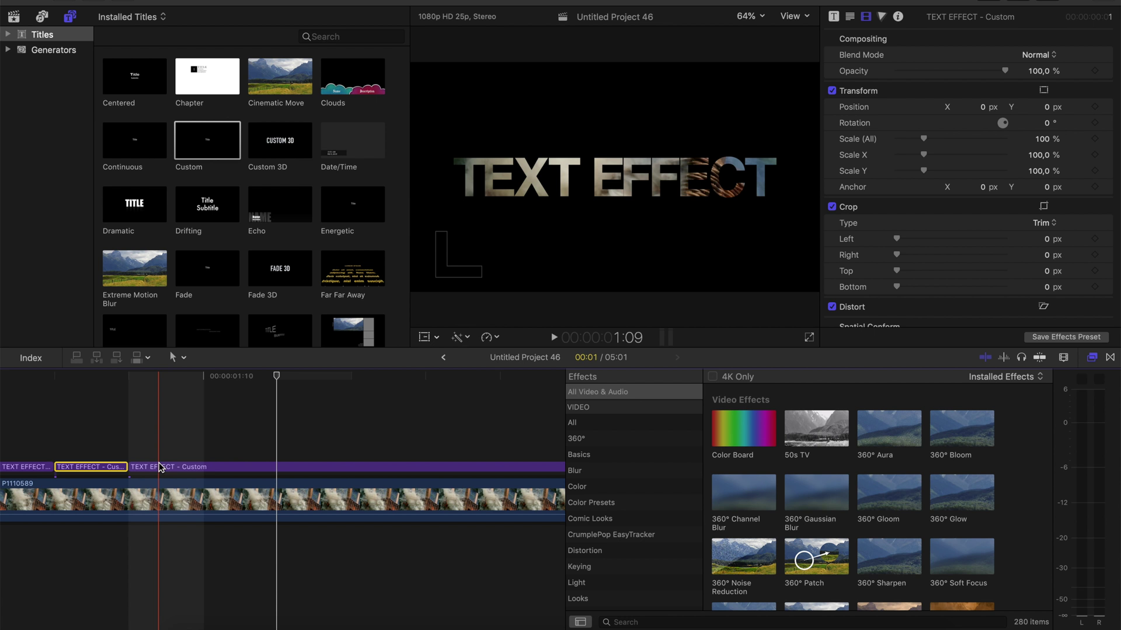
Split the title, trim a gap, and fill it with a copy of the short piece
{"action": "key", "text": "b"}
{"action": "left_click", "coordinate": [202, 467]}
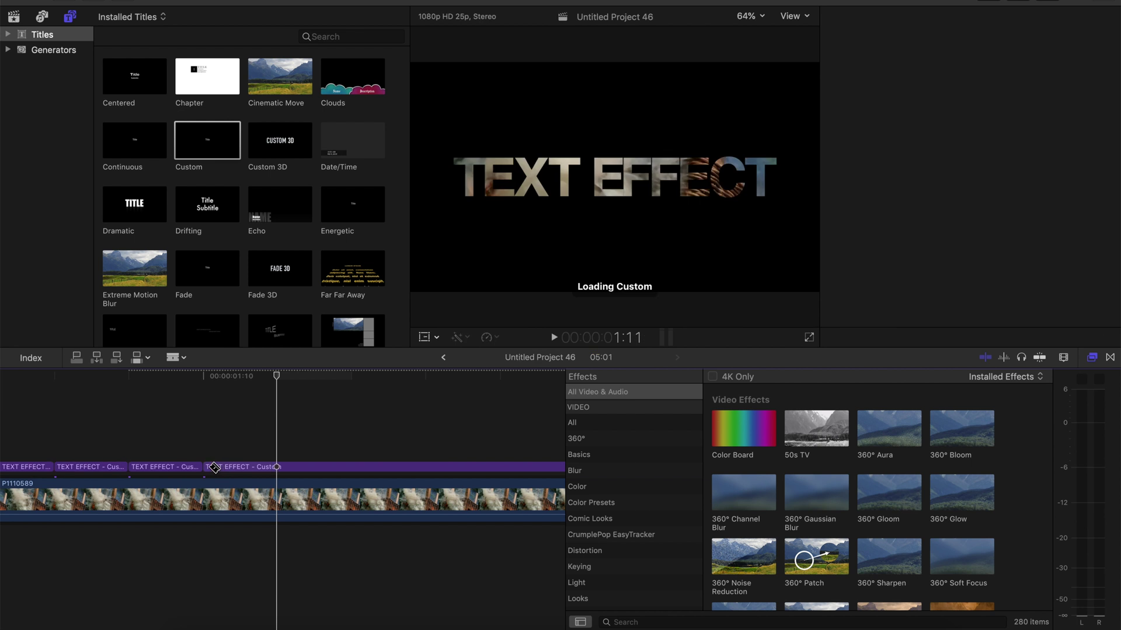
{"action": "key", "text": "a"}
{"action": "left_click_drag", "start_coordinate": [204, 467], "coordinate": [277, 467]}
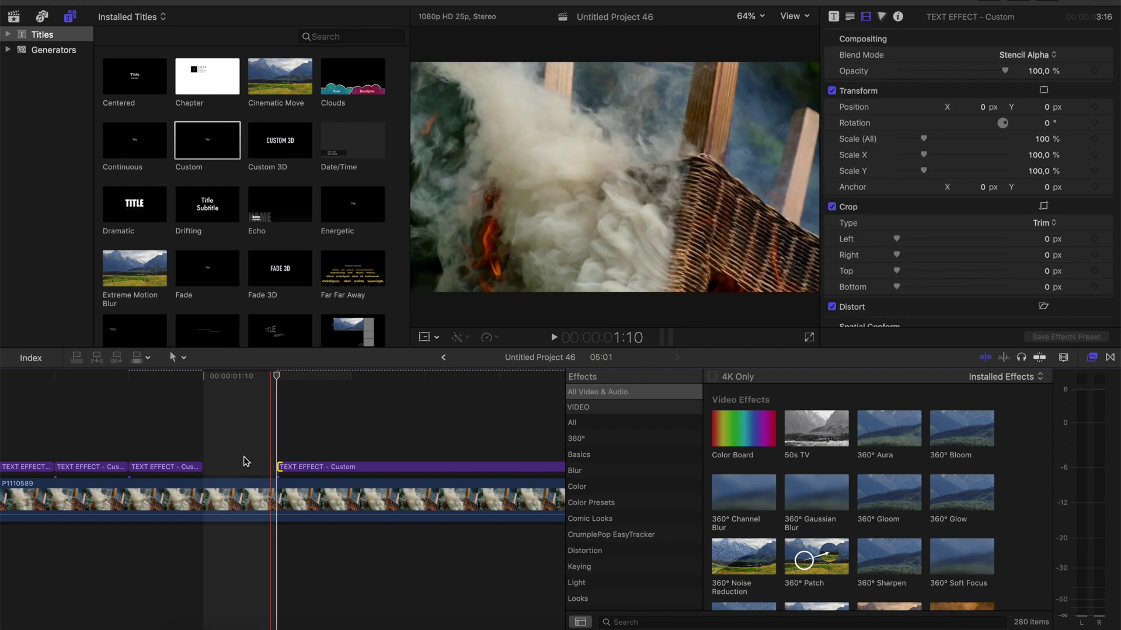
{"action": "left_click", "coordinate": [91, 467]}
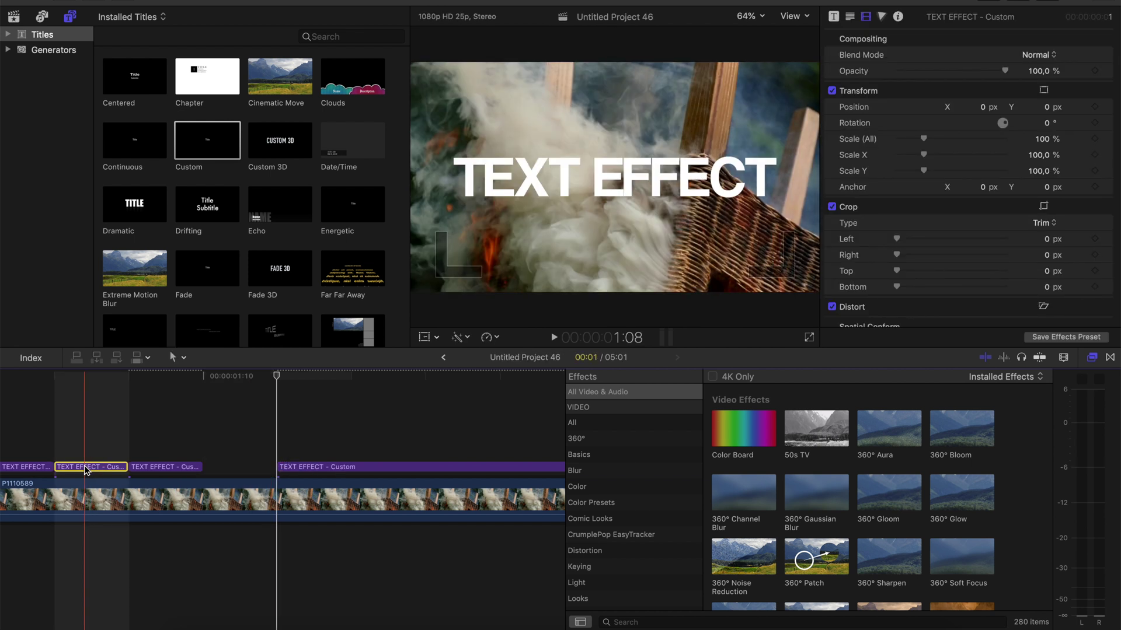
{"action": "left_click_drag", "start_coordinate": [89, 468], "coordinate": [230, 454]}
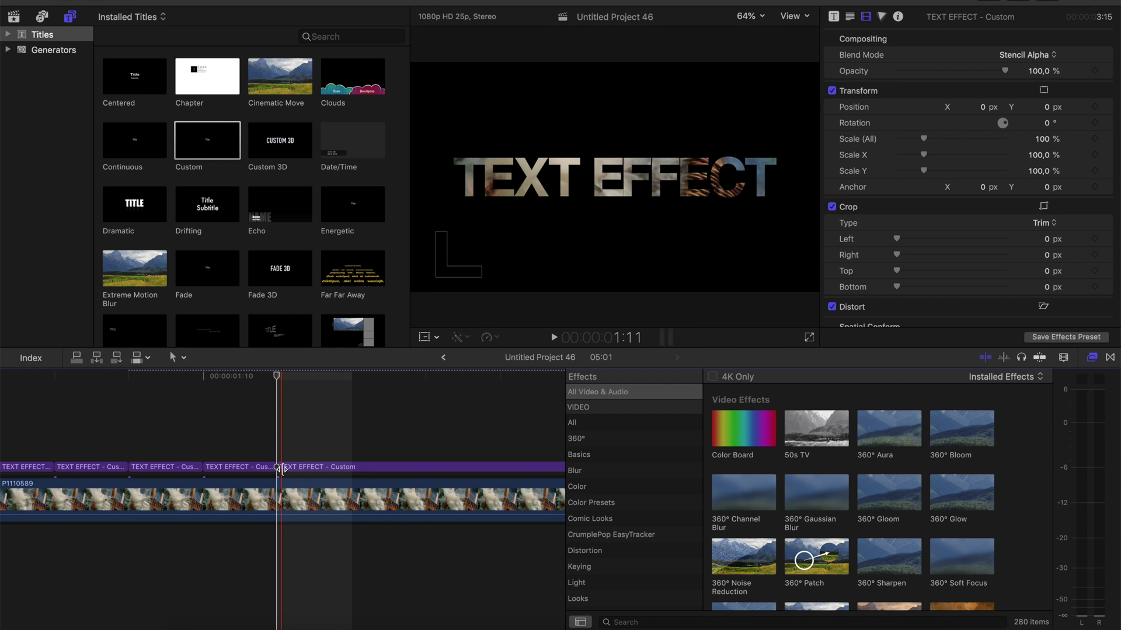
{"action": "key", "text": "super+minus"}
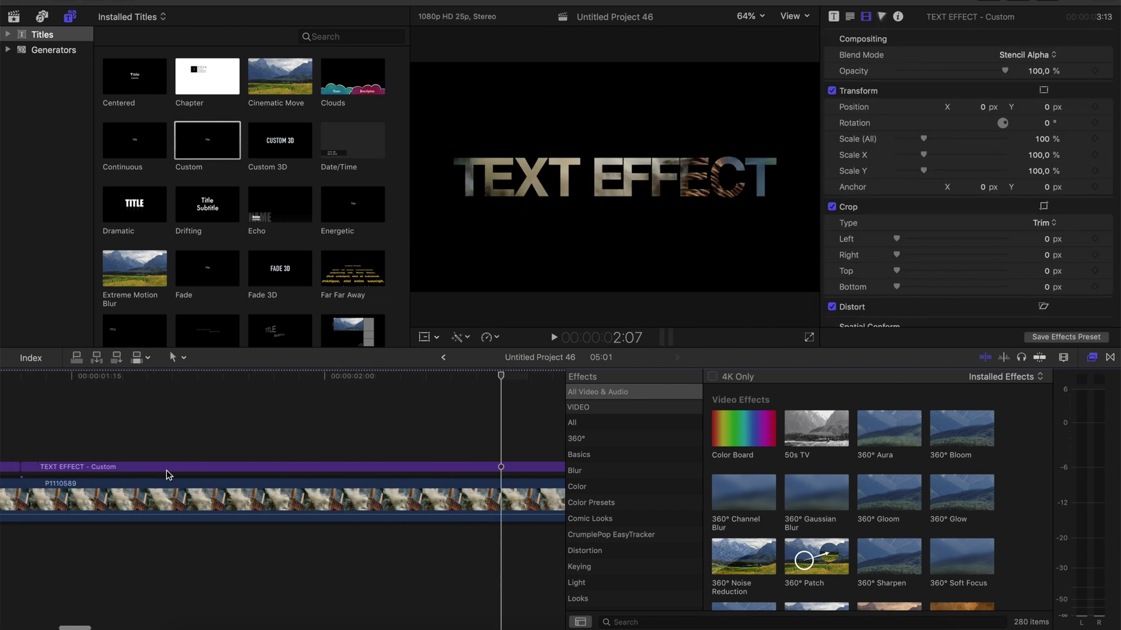
{"action": "left_click", "coordinate": [246, 470]}
Drag the last title piece's right edge so it runs longer
{"action": "key", "text": "super+minus"}
{"action": "left_click", "coordinate": [263, 499]}
{"action": "key", "text": "super+minus"}
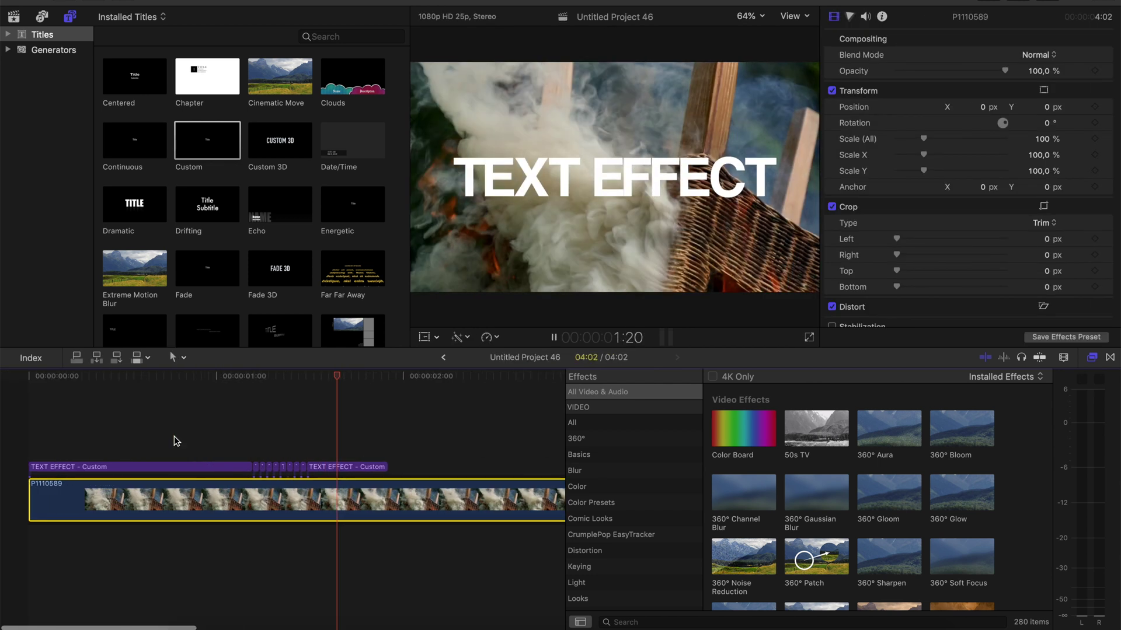
{"action": "left_click_drag", "start_coordinate": [237, 466], "coordinate": [350, 464]}
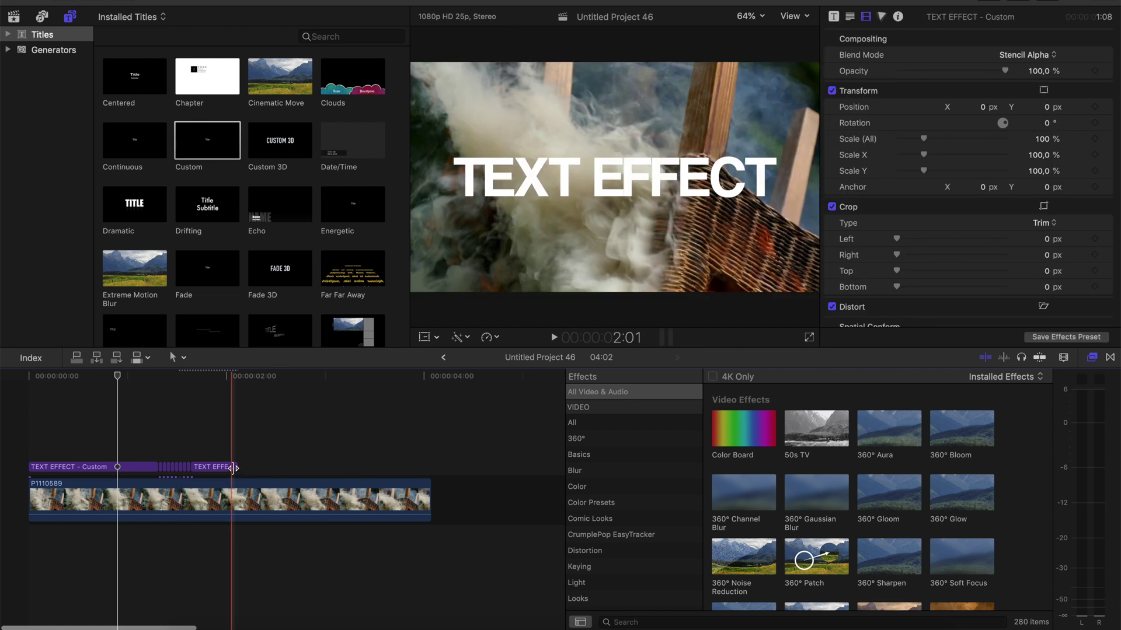
Preview the flickering title from the start of the timeline
{"action": "key", "text": "Home"}
{"action": "left_click", "coordinate": [2, 447]}
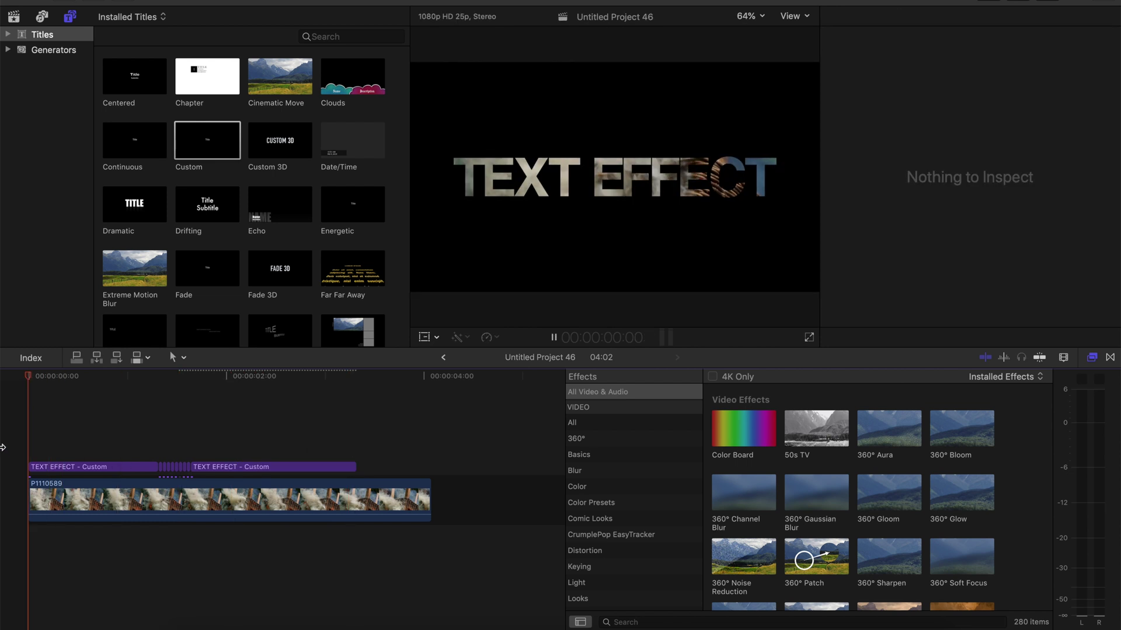
{"action": "key", "text": "space"}
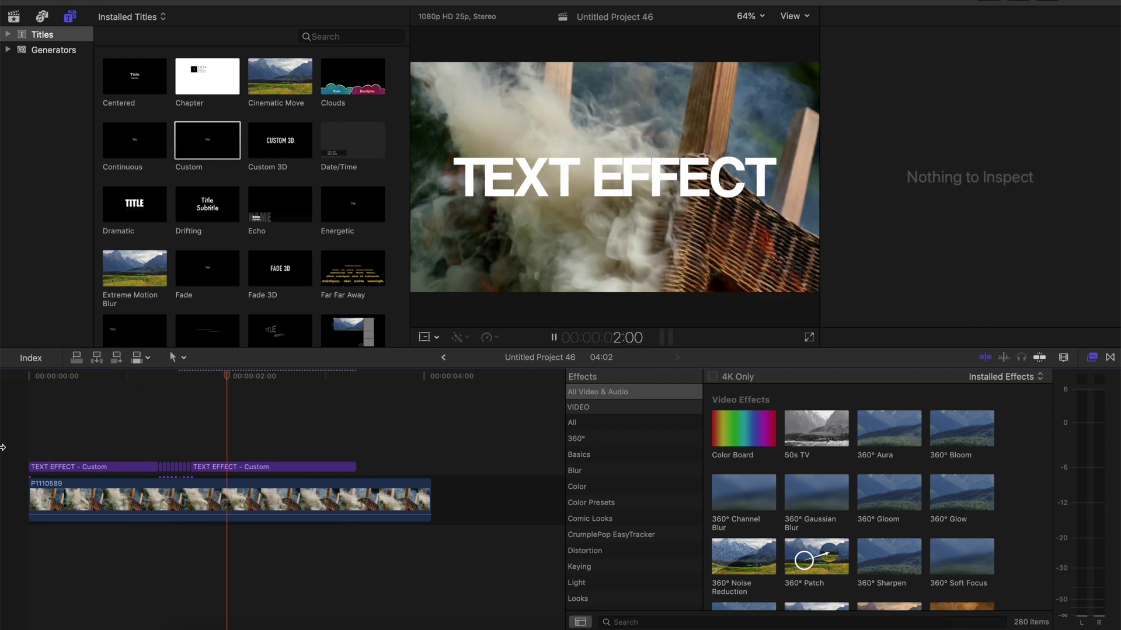
{"action": "key", "text": "space"}
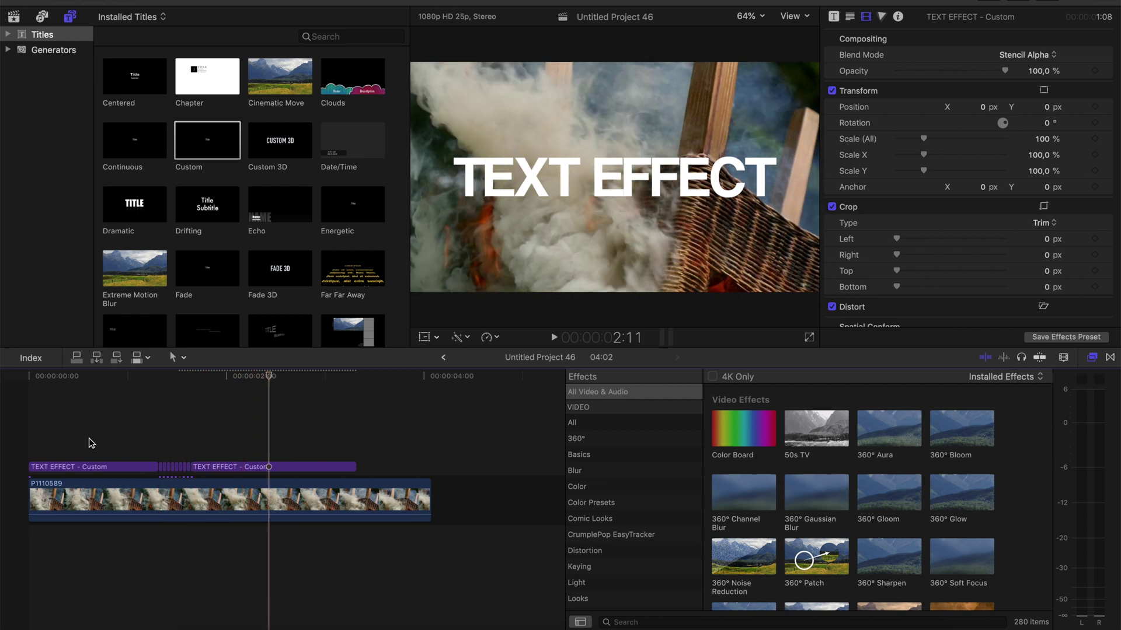
{"action": "key", "text": "space"}
{"action": "key", "text": "Home"}
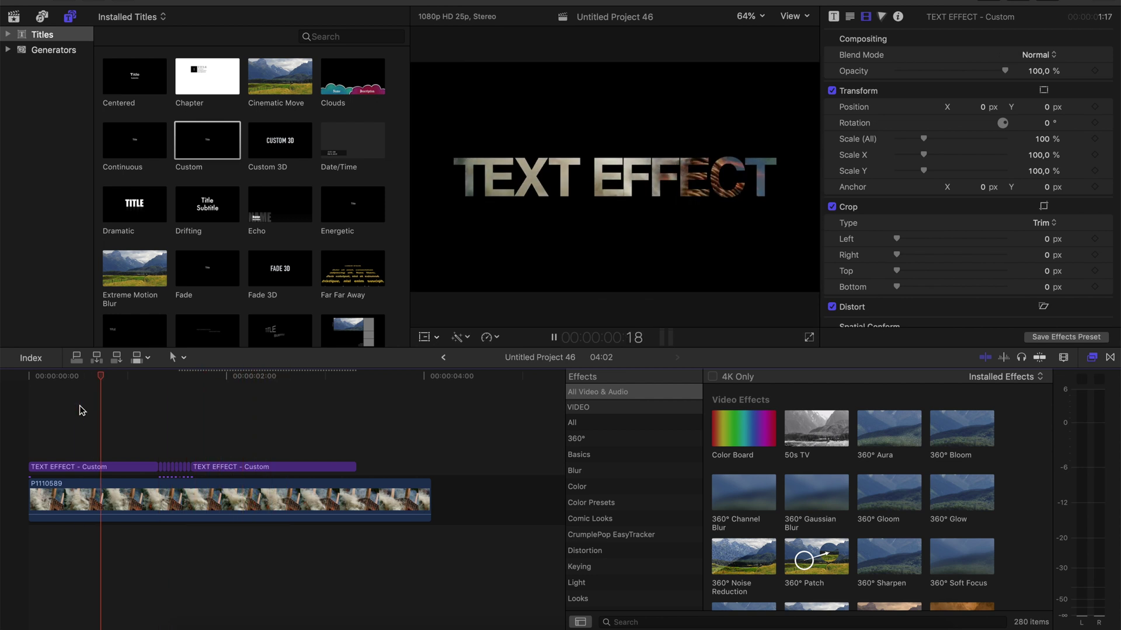
{"action": "key", "text": "space"}
{"action": "key", "text": "Home"}
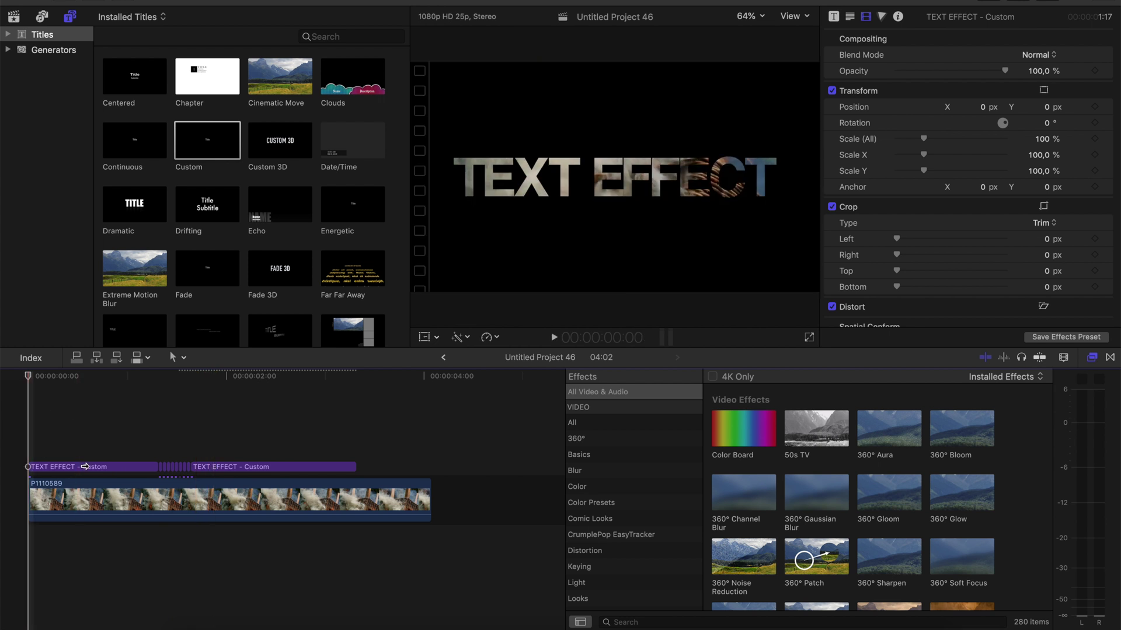
Keyframe the first title piece's Position X from 1750 px to 0 over five frames
{"action": "left_click", "coordinate": [62, 469]}
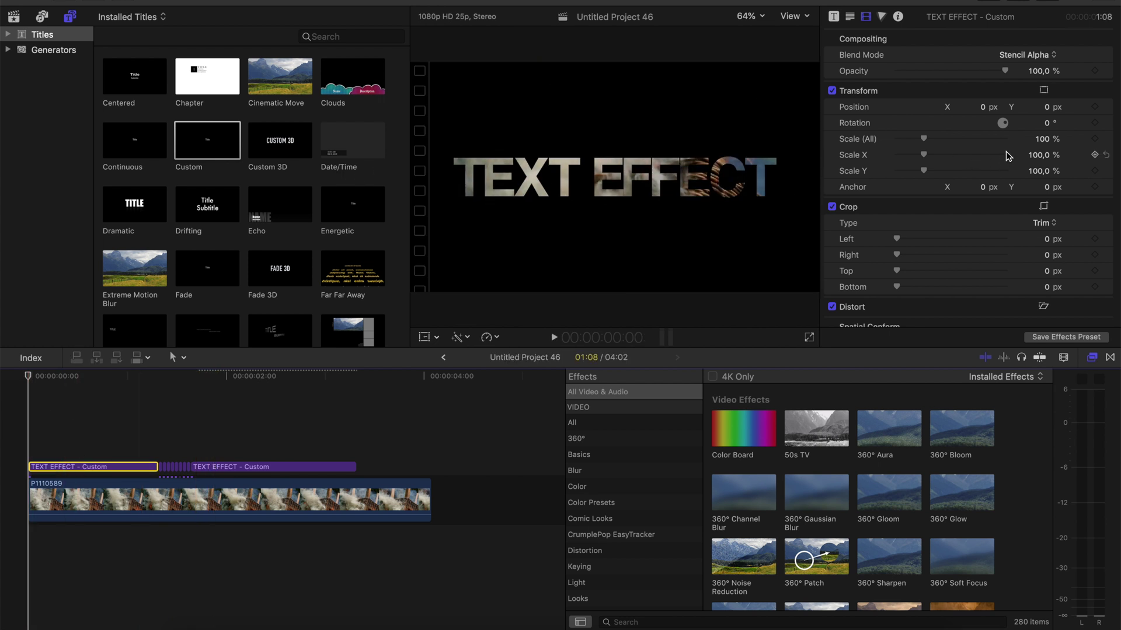
{"action": "left_click_drag", "start_coordinate": [983, 107], "coordinate": [1117, 107]}
{"action": "left_click", "coordinate": [1093, 108]}
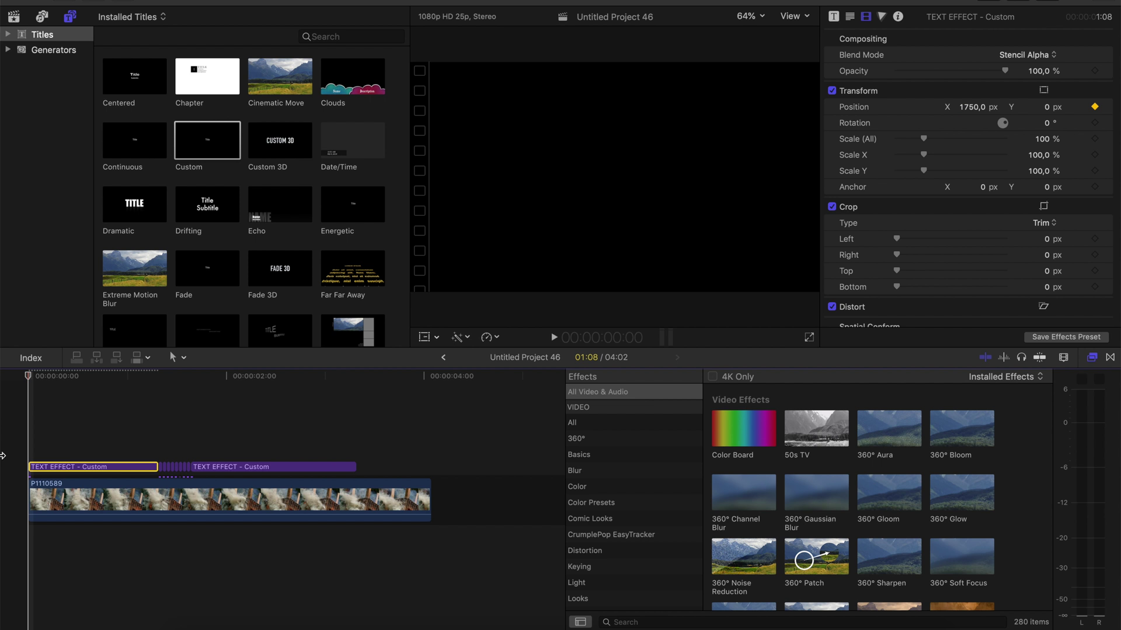
{"action": "key", "text": "Right"}
{"action": "key", "text": "Right"}
{"action": "key", "text": "Right"}
{"action": "key", "text": "Right"}
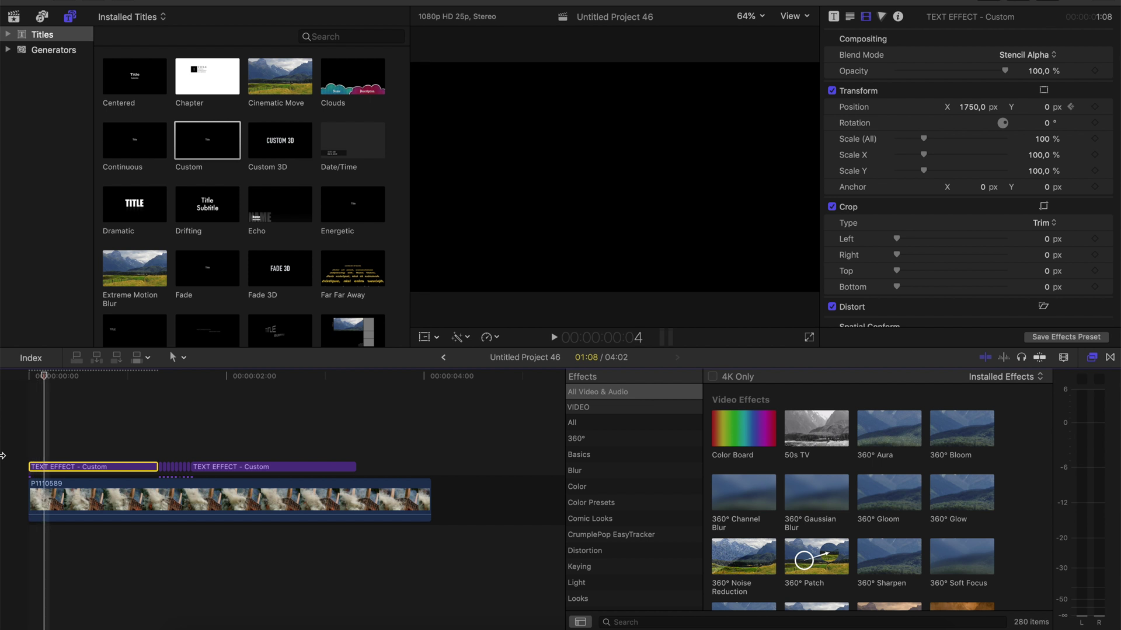
{"action": "key", "text": "Right"}
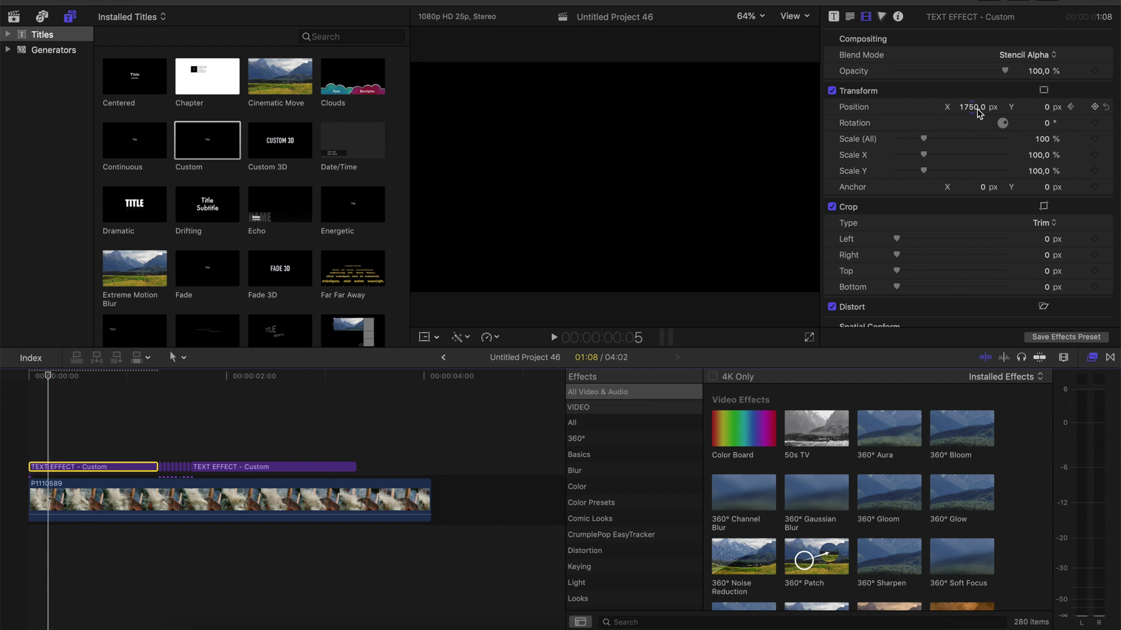
{"action": "left_click", "coordinate": [976, 108]}
{"action": "type", "text": "0"}
{"action": "key", "text": "Return"}
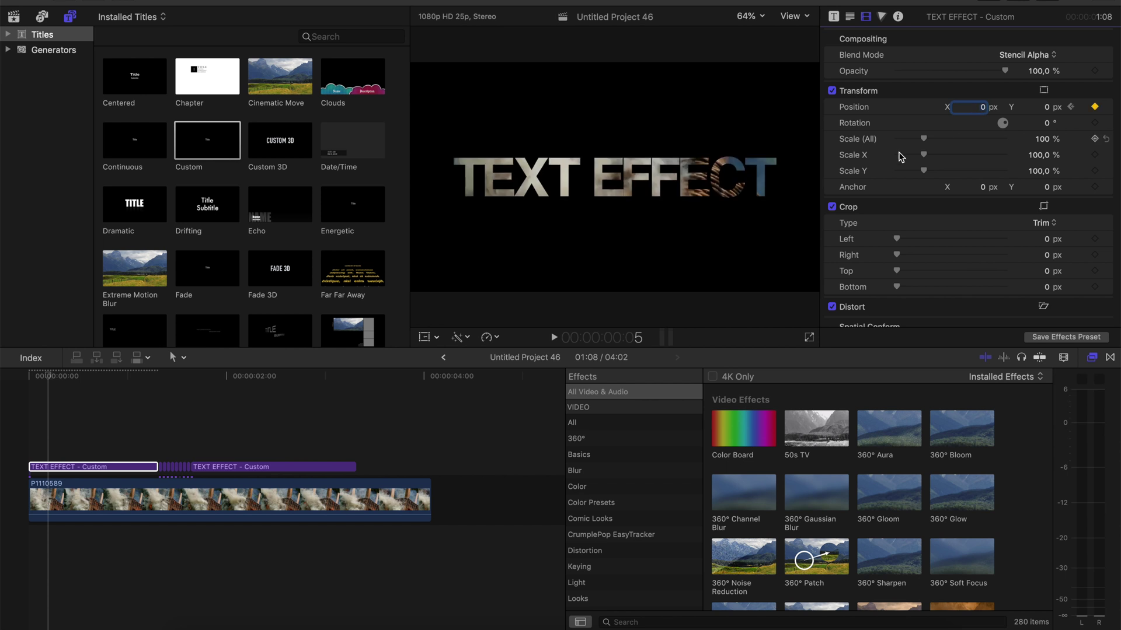
Replay the sequence from the start to preview the slide-in
{"action": "key", "text": "Home"}
{"action": "key", "text": "space"}
{"action": "key", "text": "super+shift+a"}
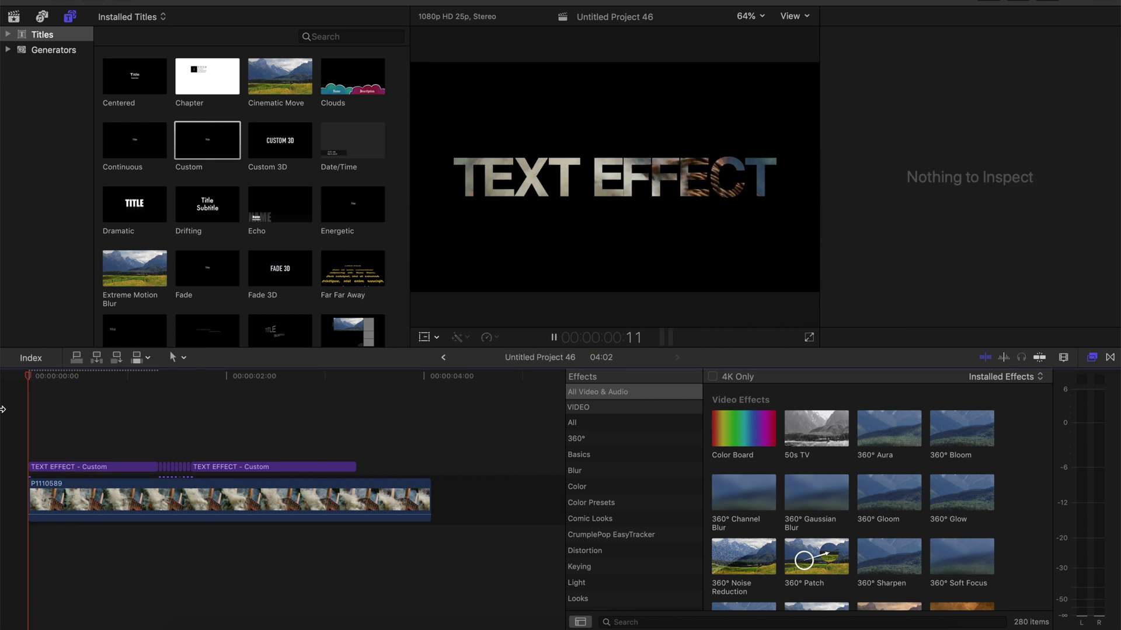
{"action": "key", "text": "Home"}
{"action": "key", "text": "c"}
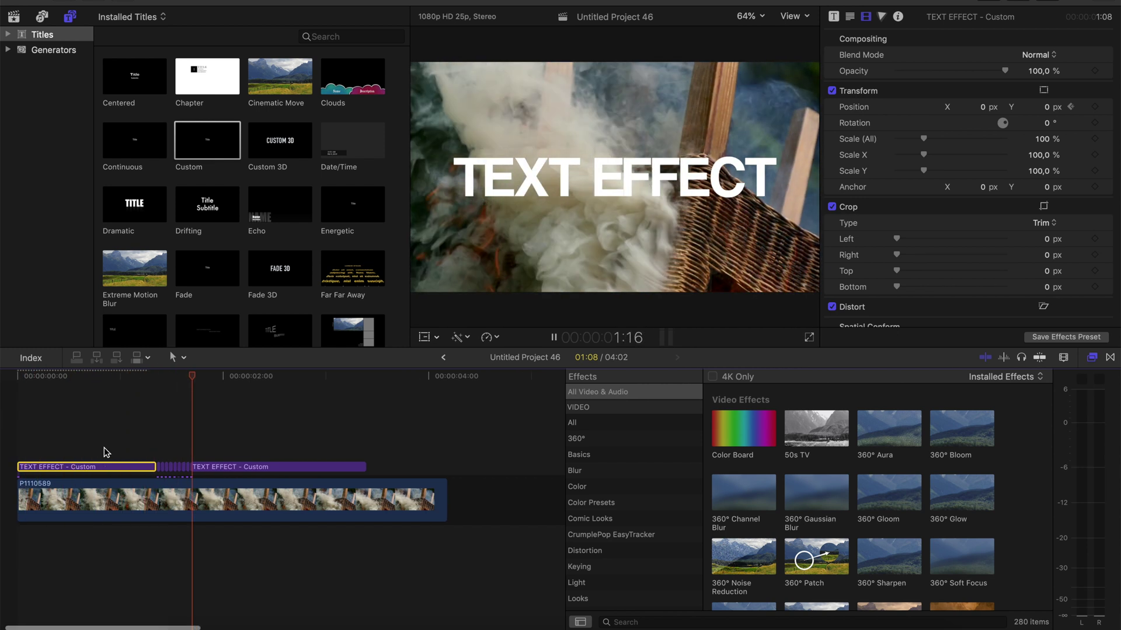
Set the later title piece's blend mode to Stencil Alpha
{"action": "key", "text": "space"}
{"action": "key", "text": "super+equal"}
{"action": "left_click", "coordinate": [1039, 55]}
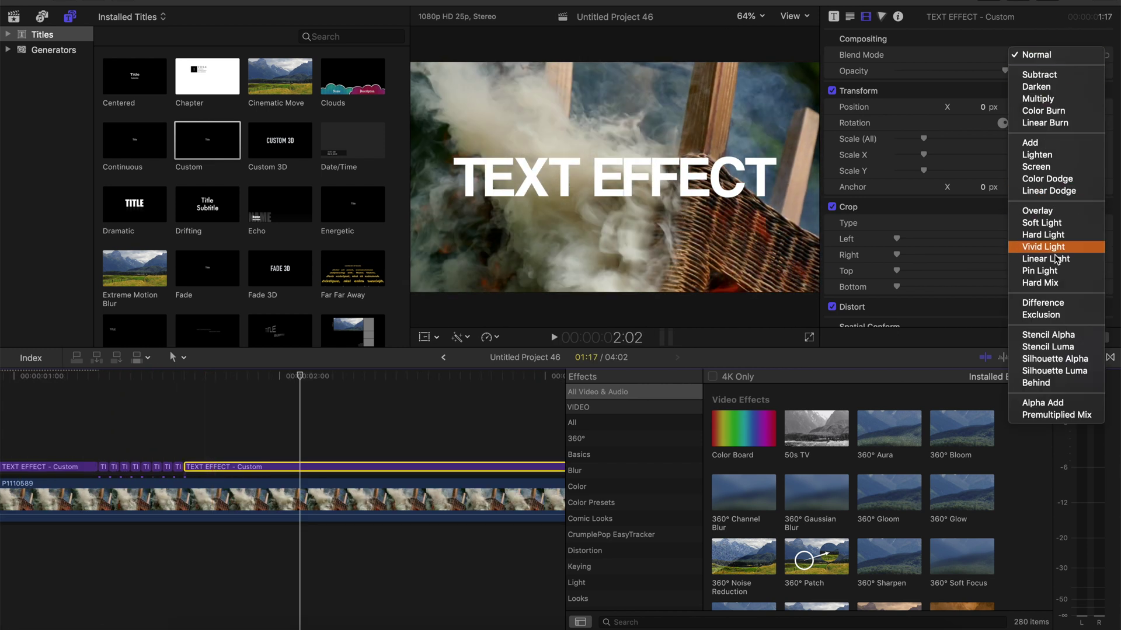
{"action": "left_click", "coordinate": [1049, 335]}
Play back the finished title from the start of the timeline
{"action": "key", "text": "super+minus"}
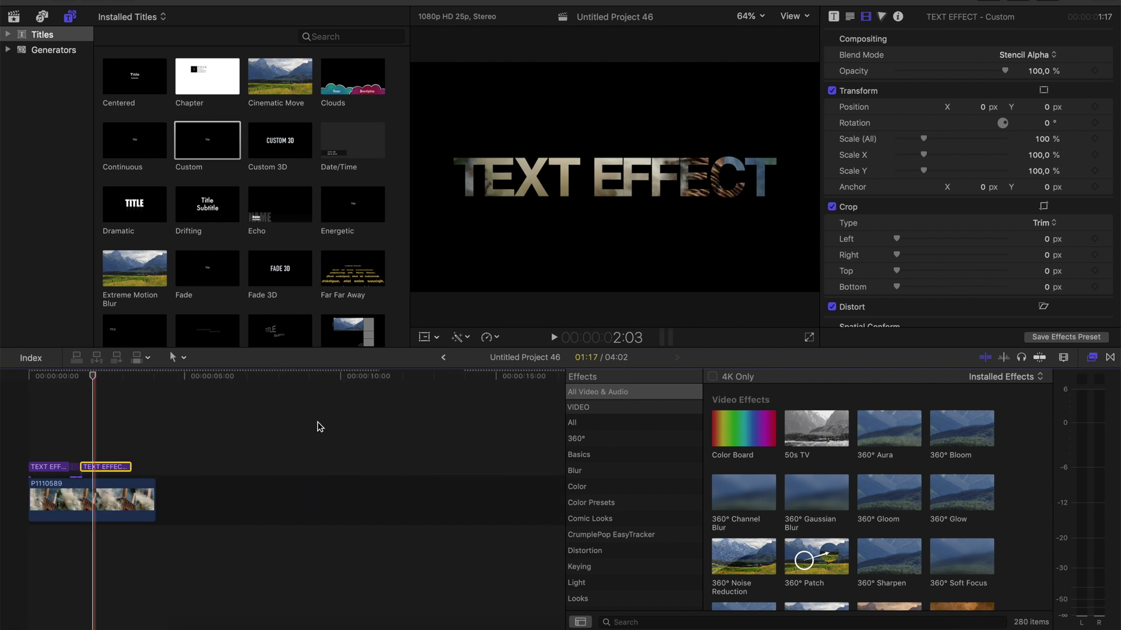
{"action": "key", "text": "Home"}
{"action": "key", "text": "space"}
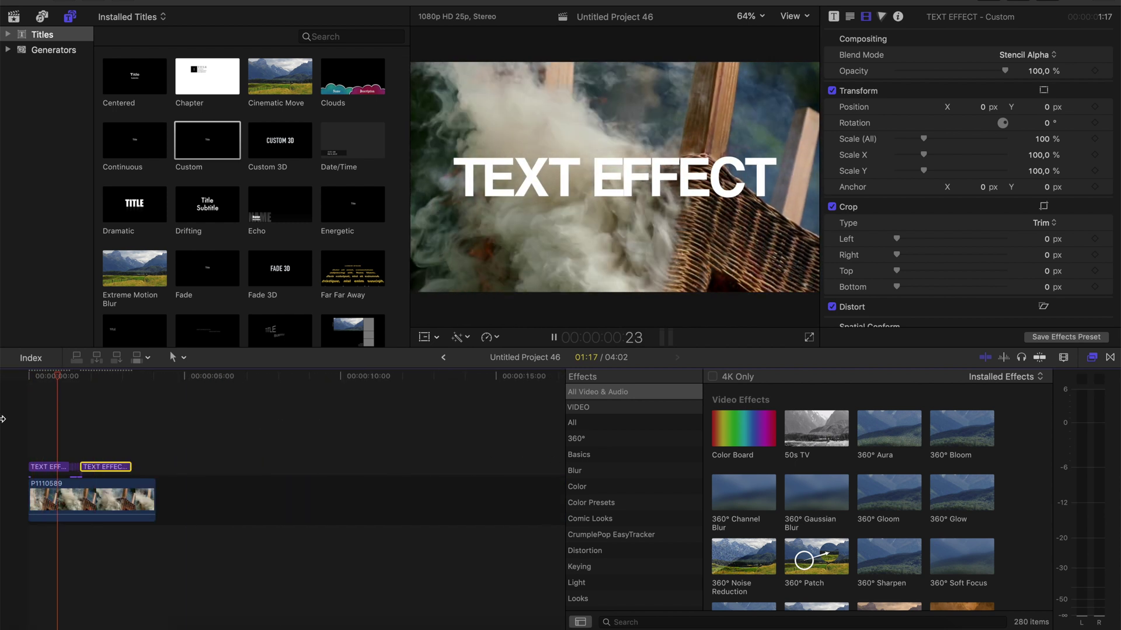
{"action": "left_click", "coordinate": [149, 469]}
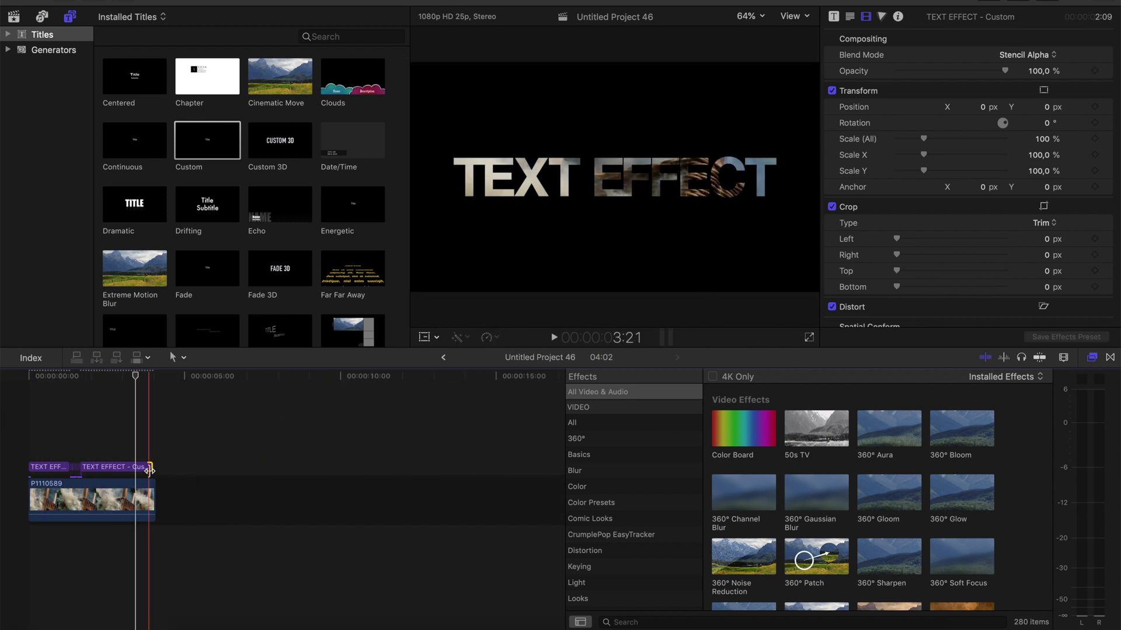